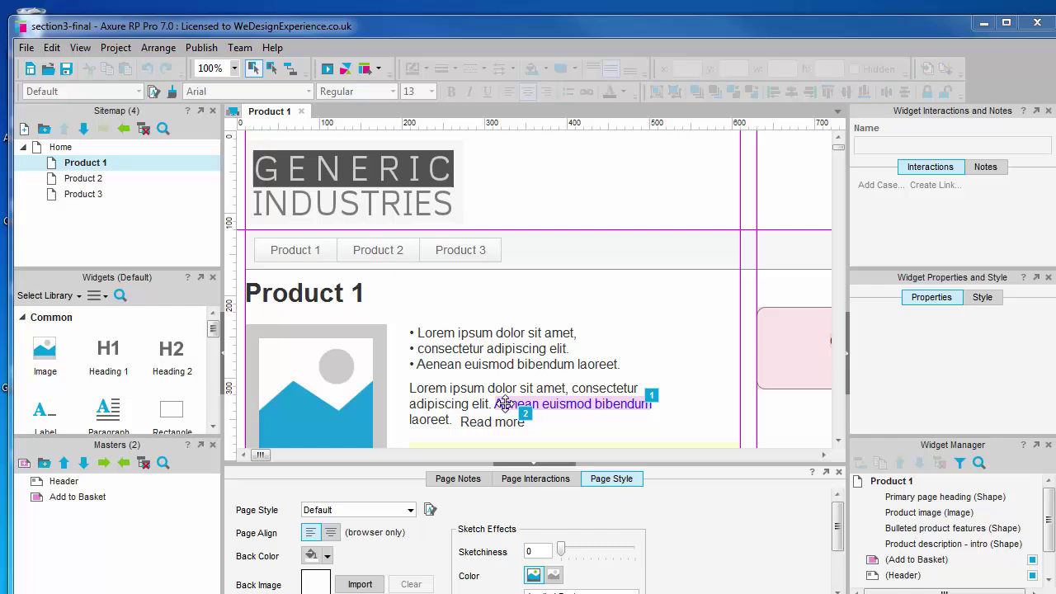
# Step: Select the Read more label and open its 'Hide Product description body' OnClick case in the Case Editor
pyautogui.click(477, 422)
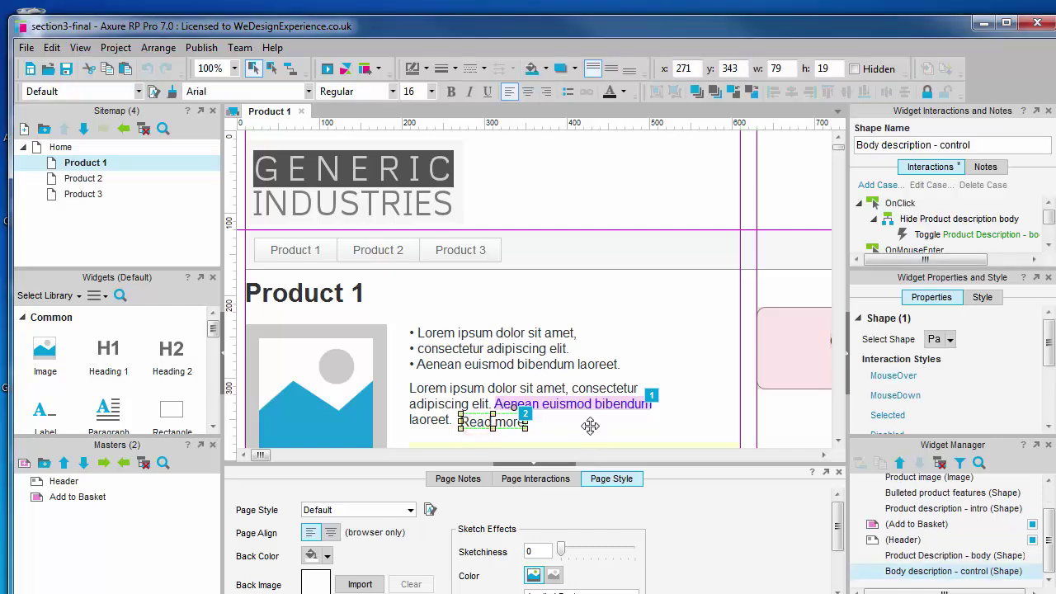
pyautogui.moveTo(493, 426); pyautogui.dragTo(491, 424)
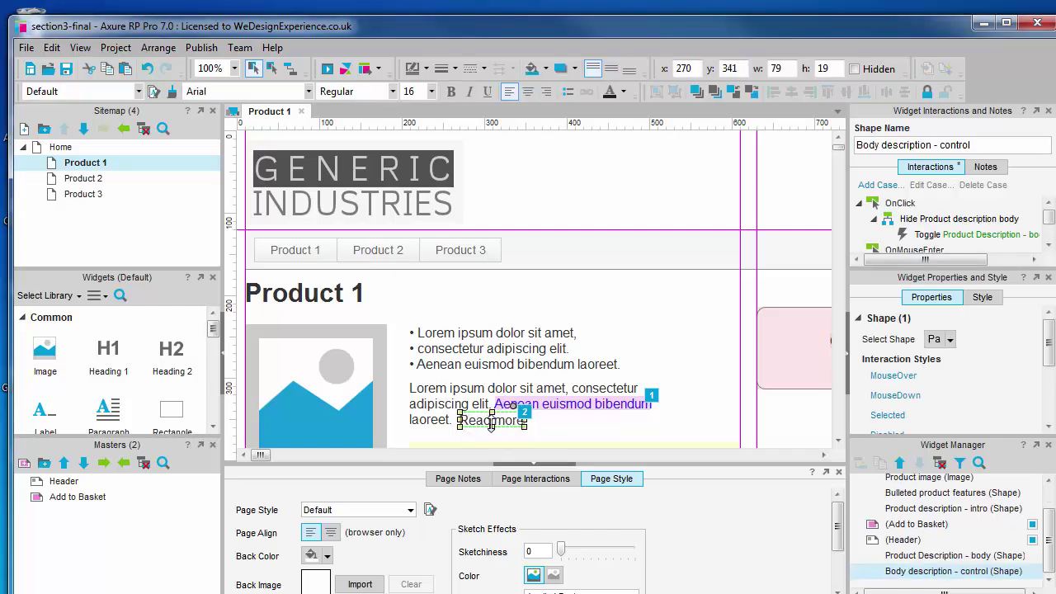
pyautogui.click(630, 423)
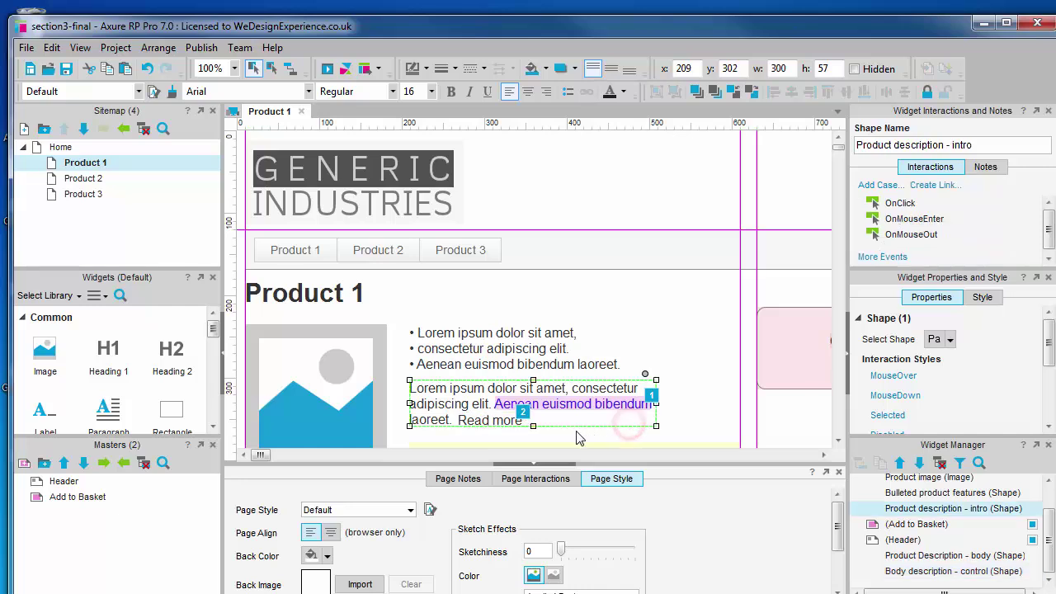
pyautogui.click(505, 417)
pyautogui.click(659, 420)
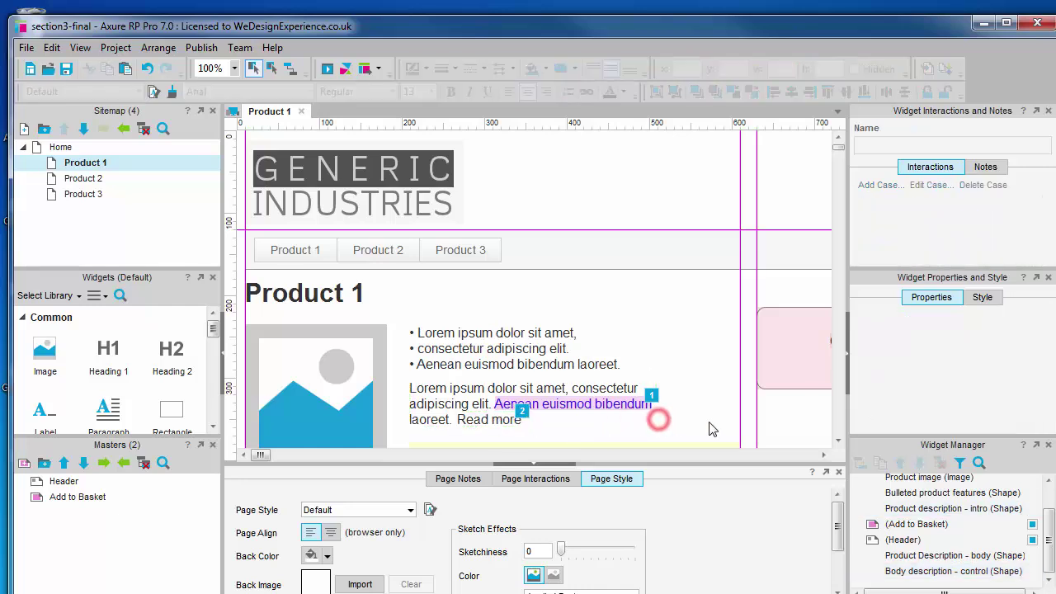
pyautogui.click(493, 422)
pyautogui.click(656, 423)
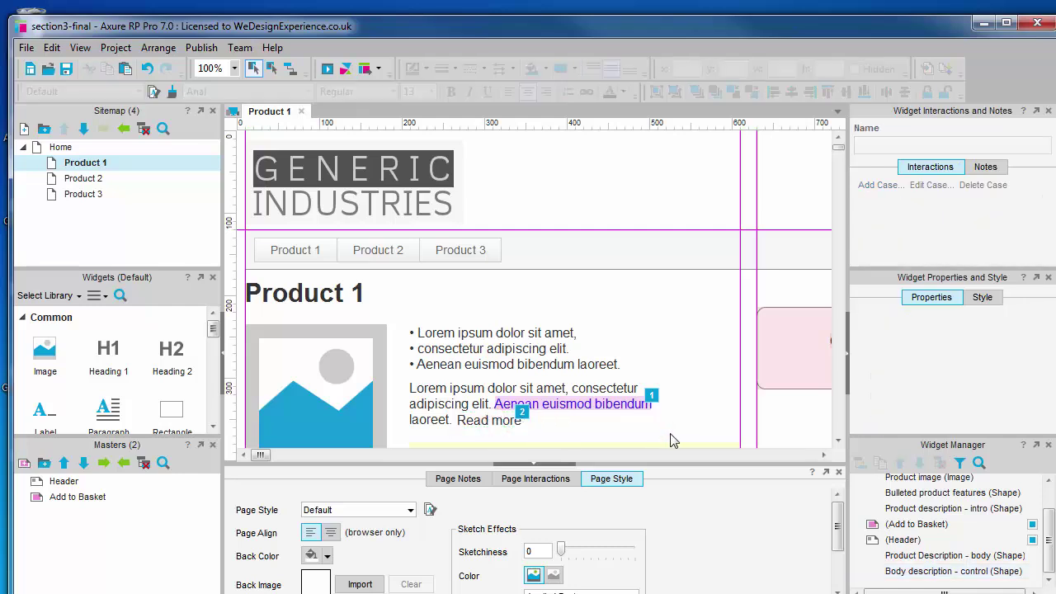
pyautogui.click(485, 421)
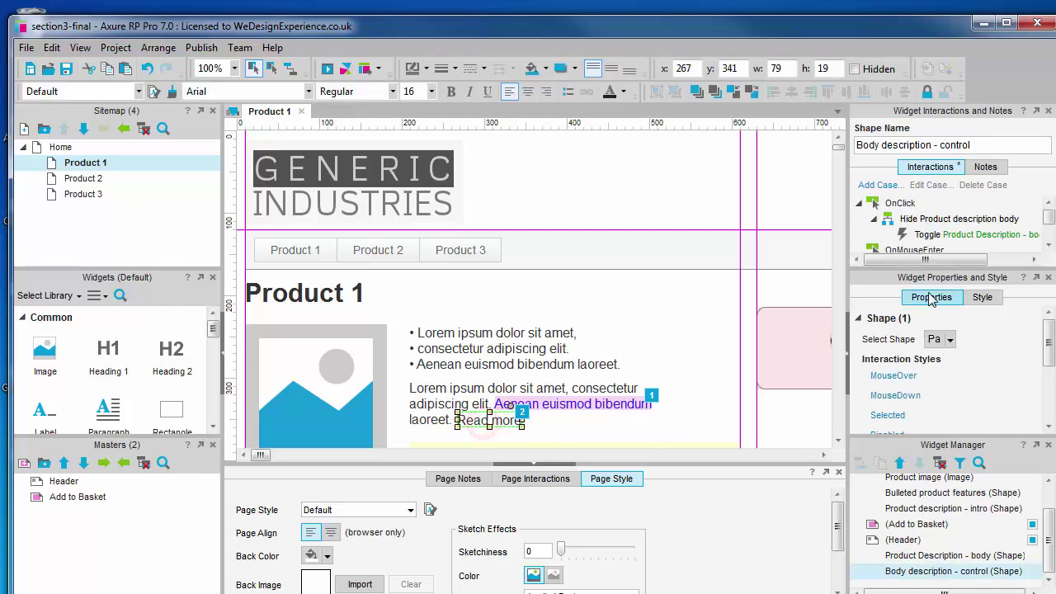
pyautogui.doubleClick(928, 220)
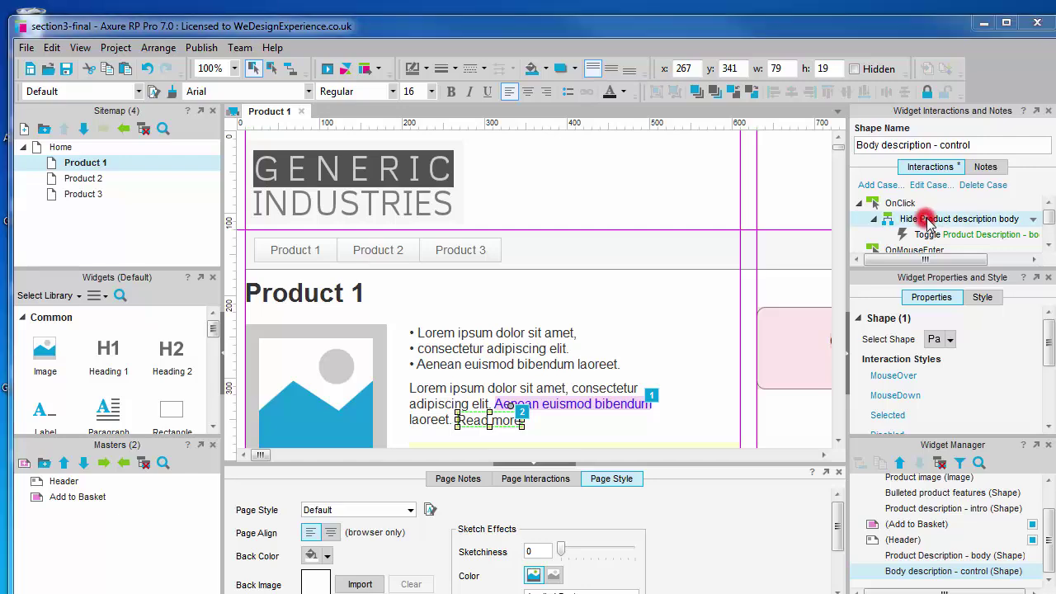
# Step: Add a Wait action after the body toggle and change its time from 1000 to 500 ms
pyautogui.moveTo(666, 87); pyautogui.dragTo(698, 86)
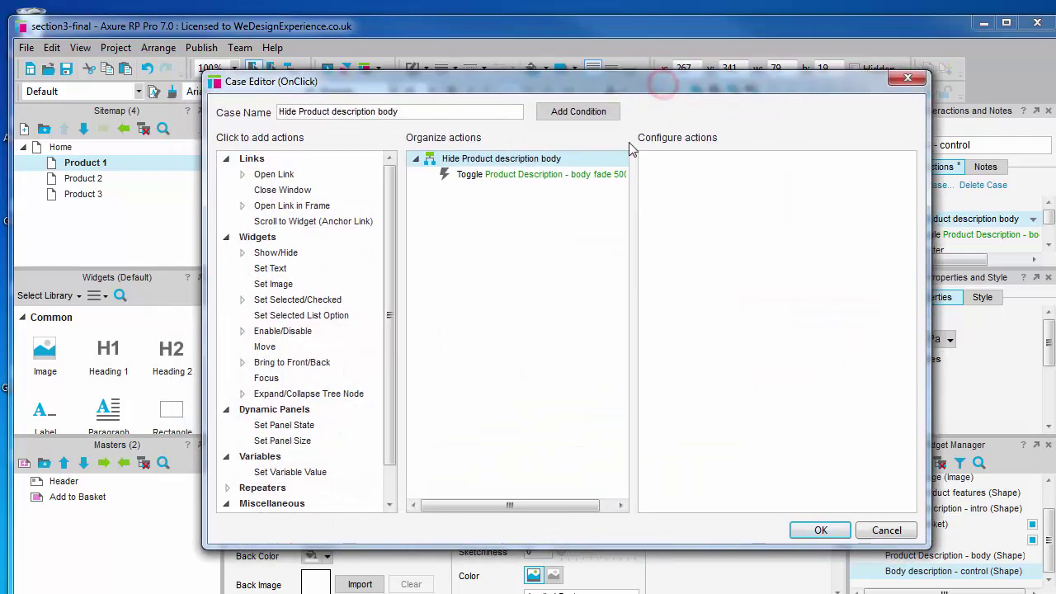
pyautogui.click(538, 173)
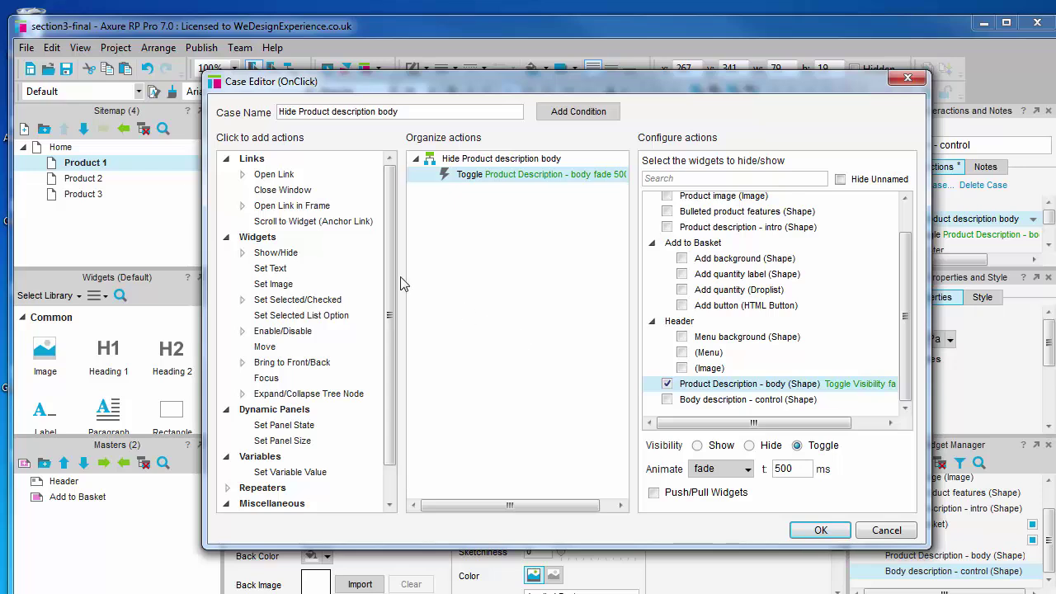
pyautogui.moveTo(391, 278); pyautogui.dragTo(378, 378)
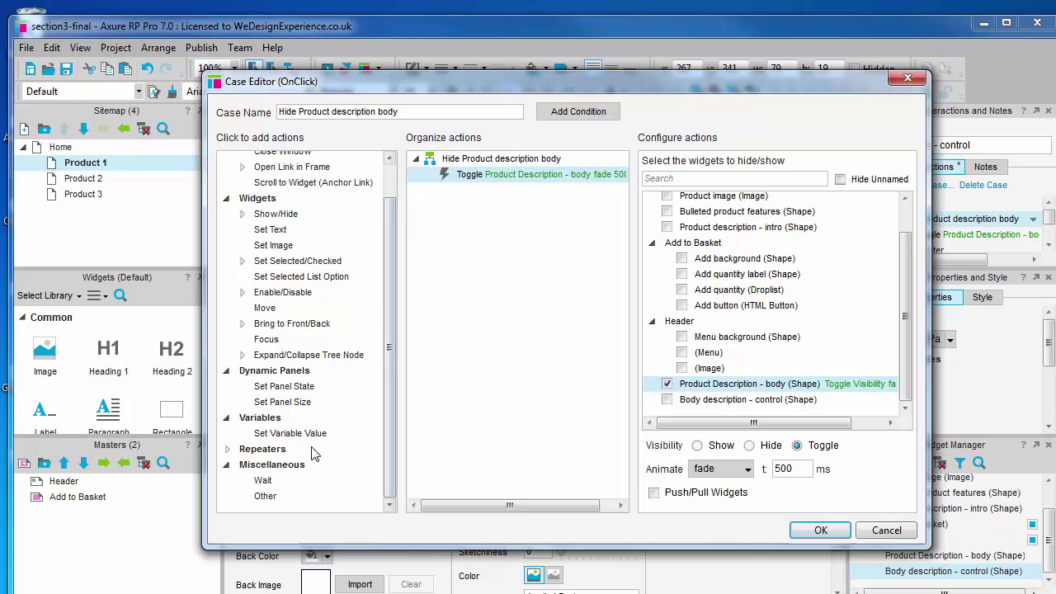
pyautogui.click(304, 483)
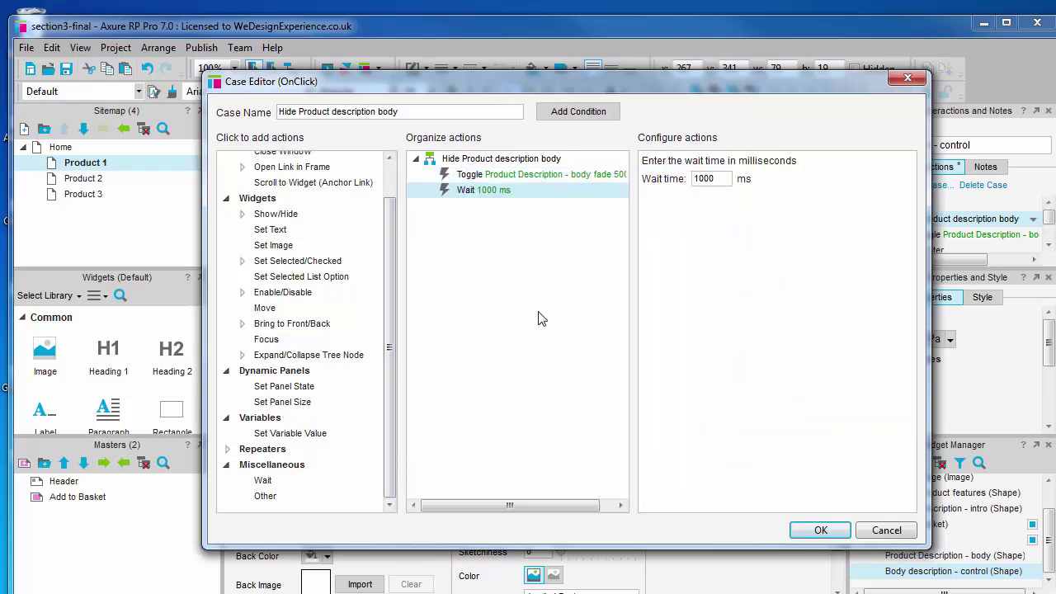
pyautogui.doubleClick(700, 179)
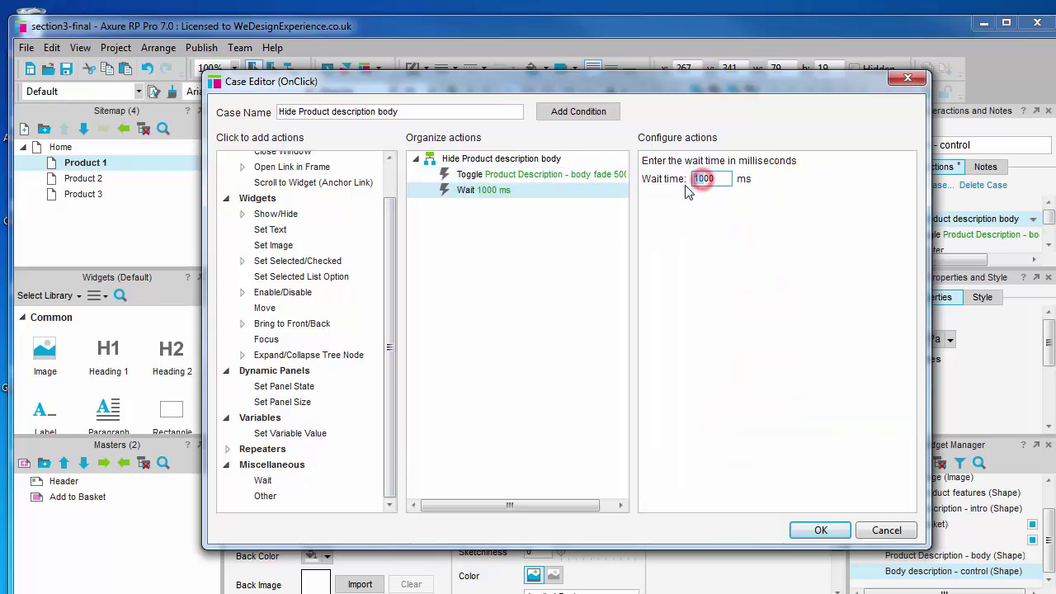
pyautogui.write('500')
pyautogui.click(531, 231)
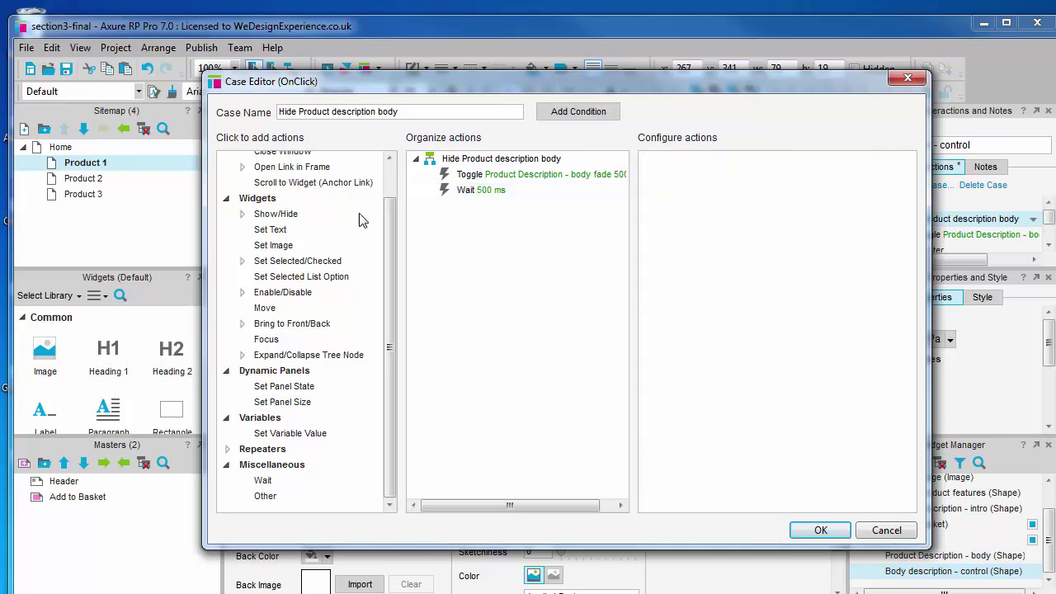
# Step: Add a Set Text action on This Widget with the value 'Read less'
pyautogui.click(304, 231)
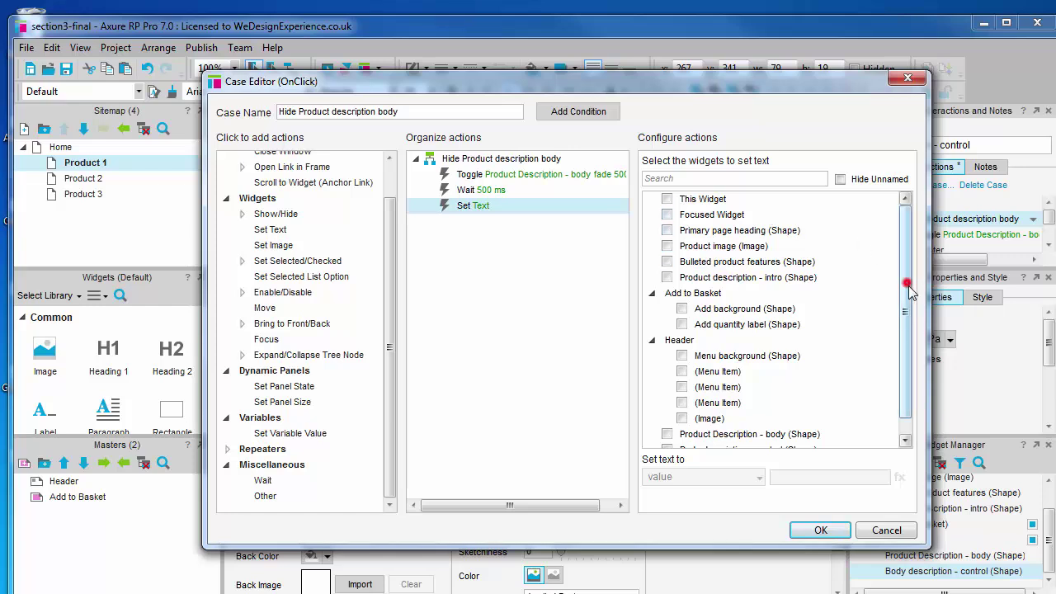
pyautogui.moveTo(907, 282); pyautogui.dragTo(905, 351)
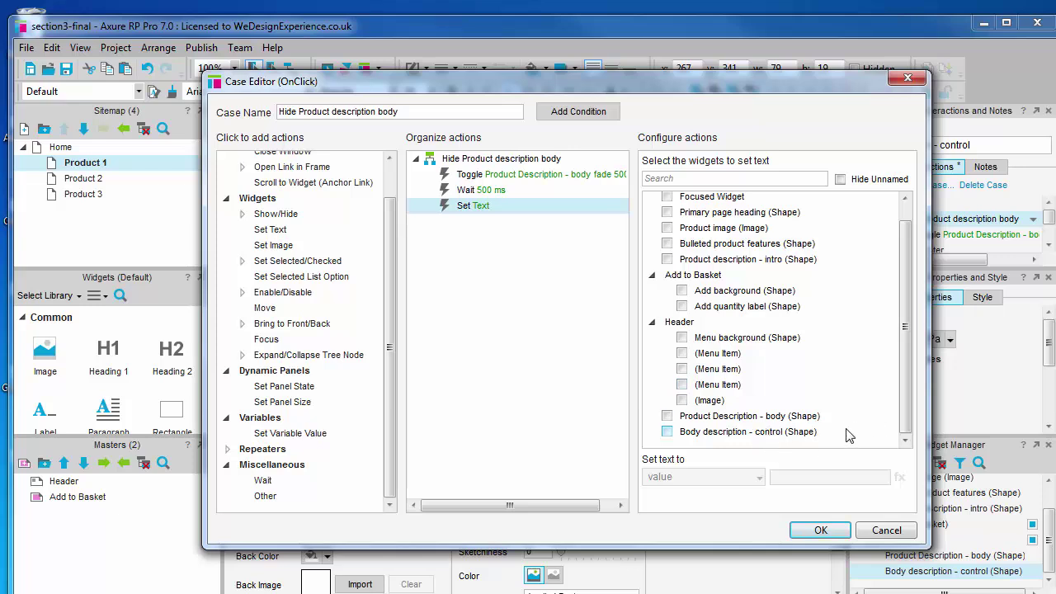
pyautogui.scroll(1, 909, 295)
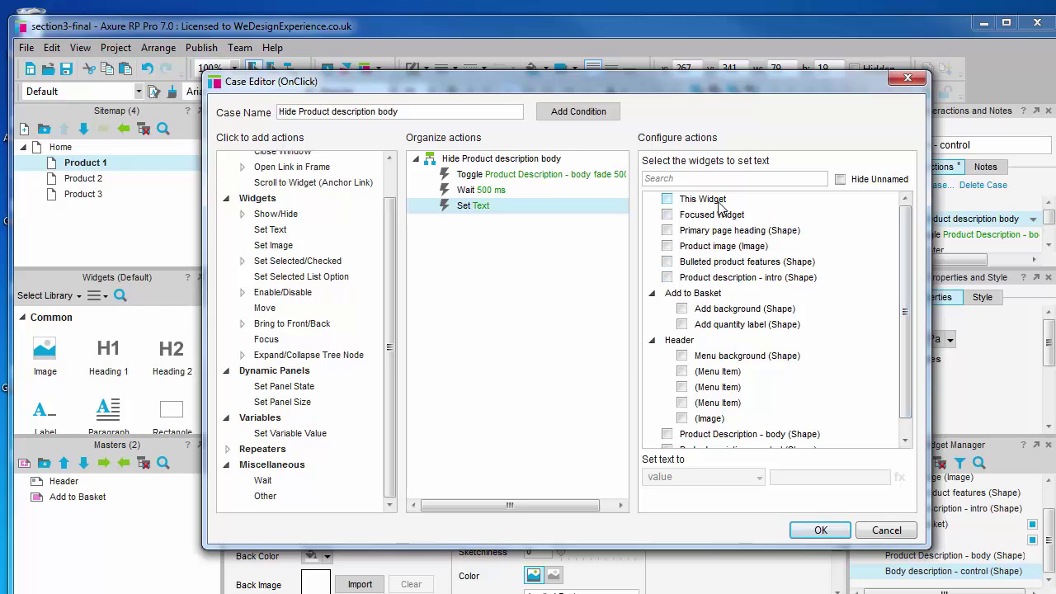
pyautogui.click(667, 199)
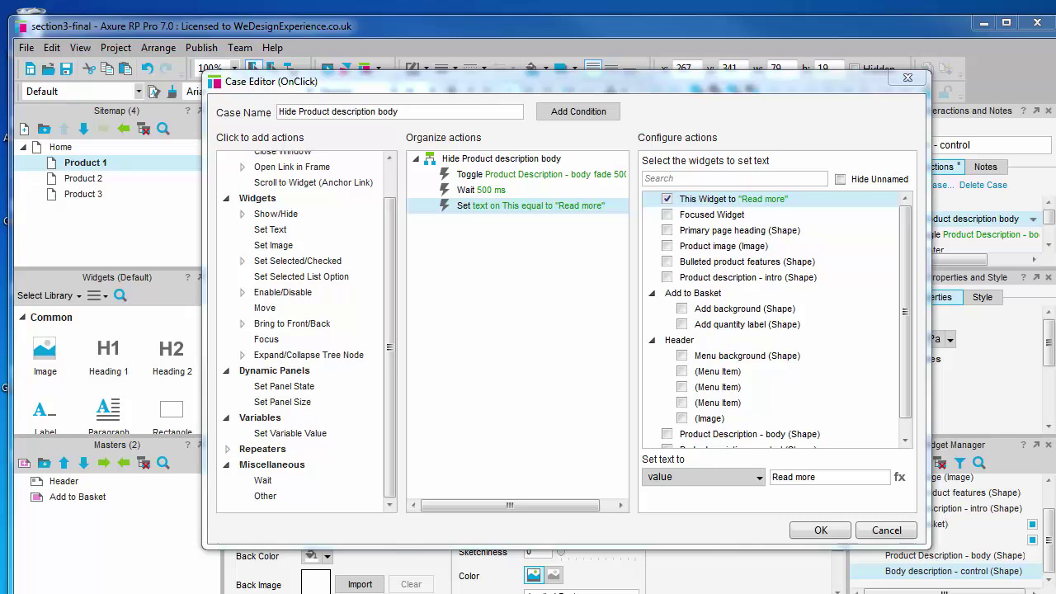
pyautogui.click(801, 479)
pyautogui.click(846, 477)
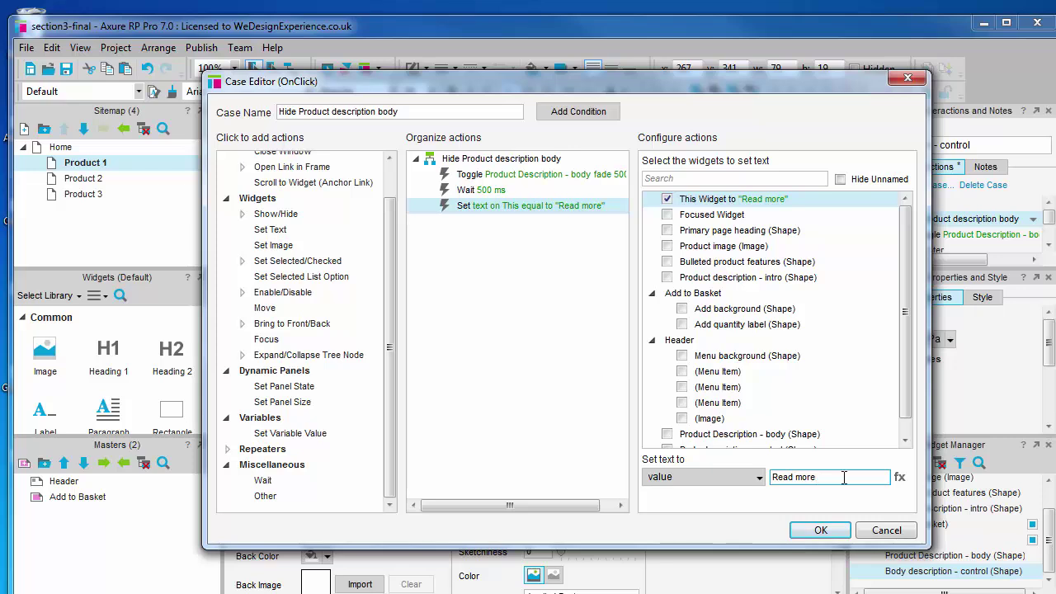
pyautogui.moveTo(828, 478); pyautogui.dragTo(797, 477)
pyautogui.write('less')
# Step: Save the case, then click Read more repeatedly in the browser preview to test the toggle
pyautogui.click(813, 528)
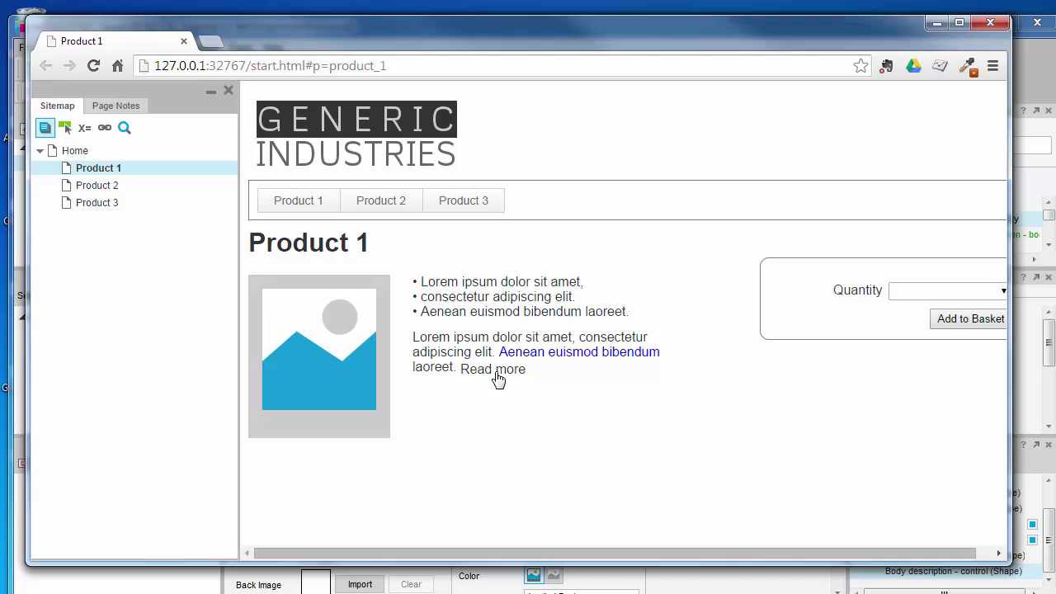
pyautogui.click(495, 372)
pyautogui.click(503, 373)
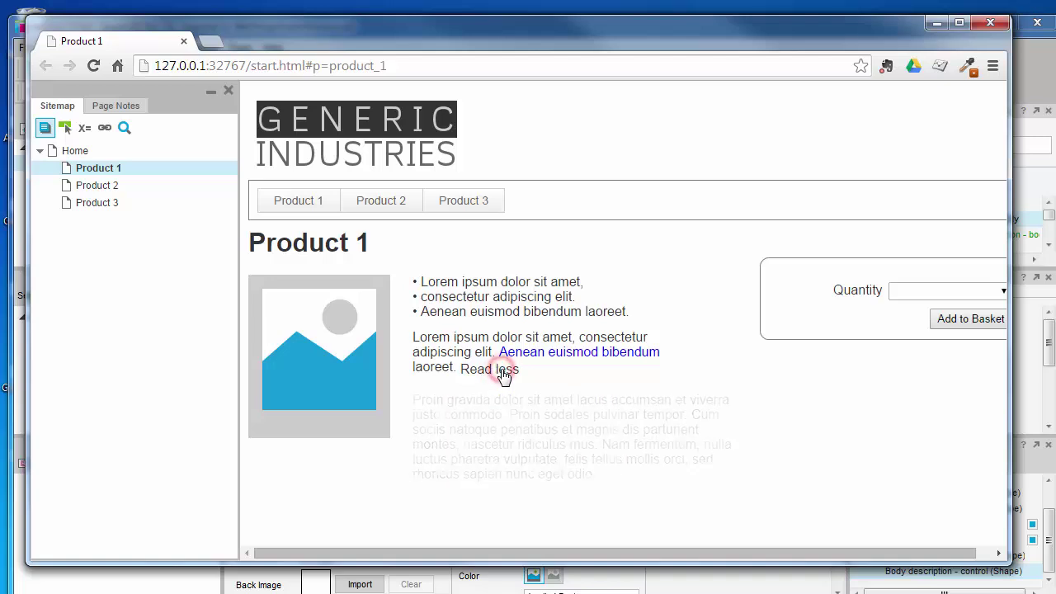
pyautogui.click(503, 373)
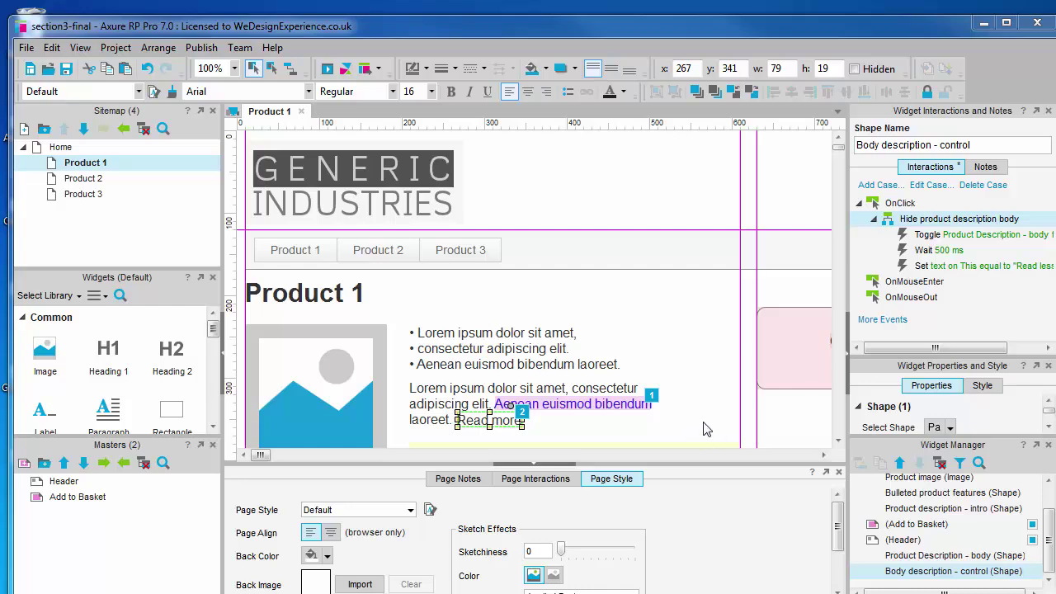
# Step: Rename the case from 'Hide…' to 'Make product description body visible' and begin adding a condition
pyautogui.doubleClick(958, 221)
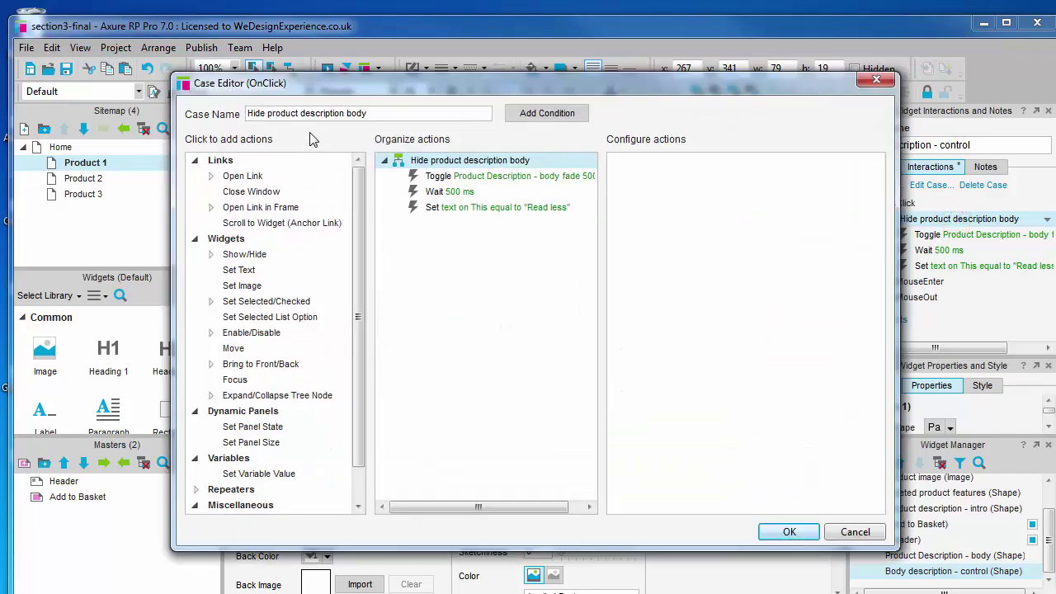
pyautogui.click(295, 113)
pyautogui.moveTo(264, 114); pyautogui.dragTo(218, 113)
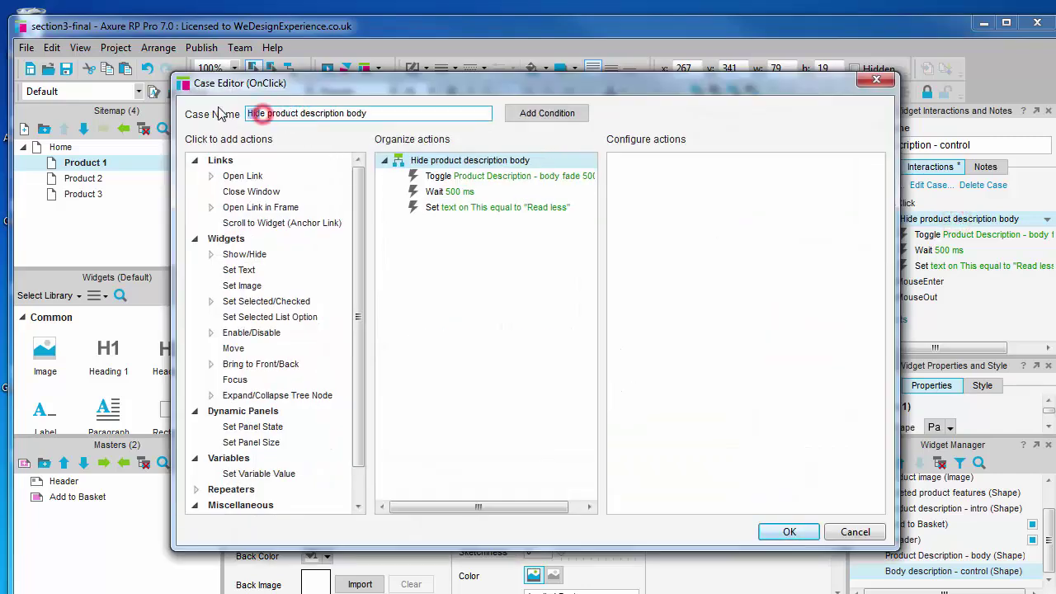
pyautogui.press('Delete')
pyautogui.press('Delete')
pyautogui.press('Delete')
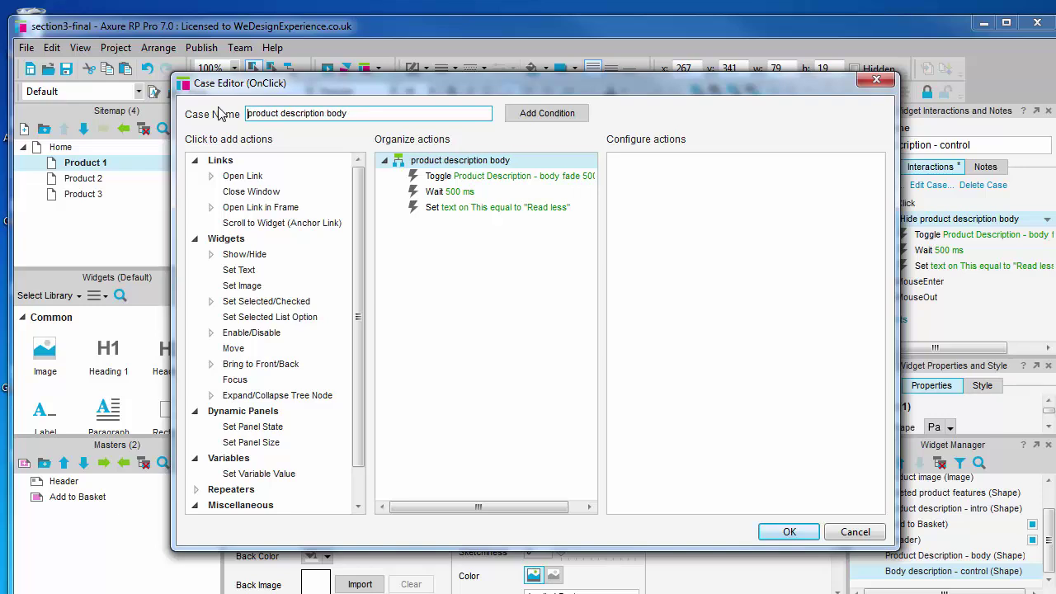
pyautogui.write('Make ')
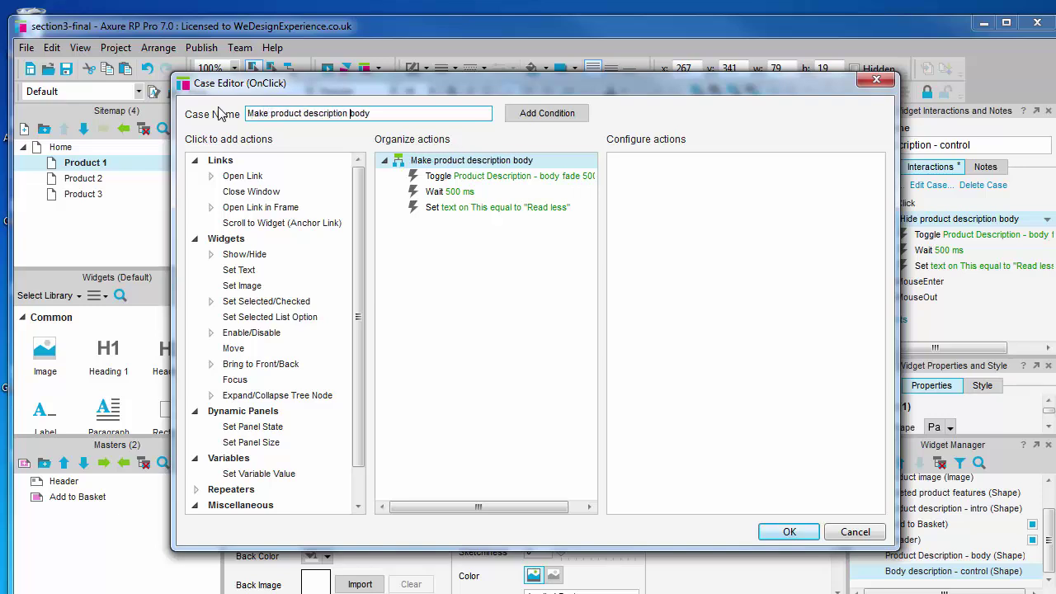
pyautogui.write('visible')
pyautogui.click(530, 115)
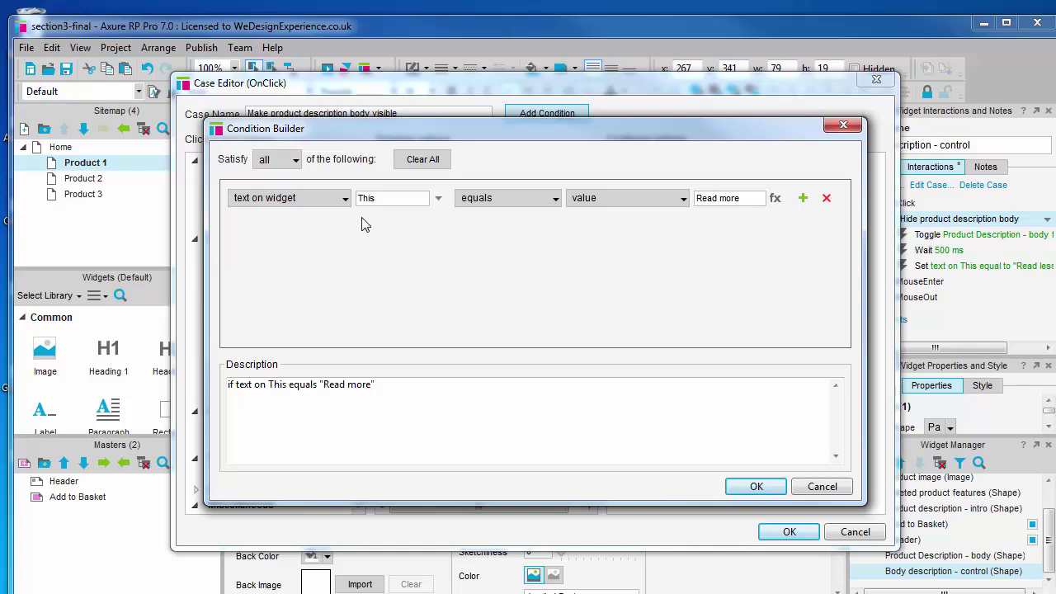
# Step: Set the condition to visibility of widget Product Description - body equals false
pyautogui.click(339, 202)
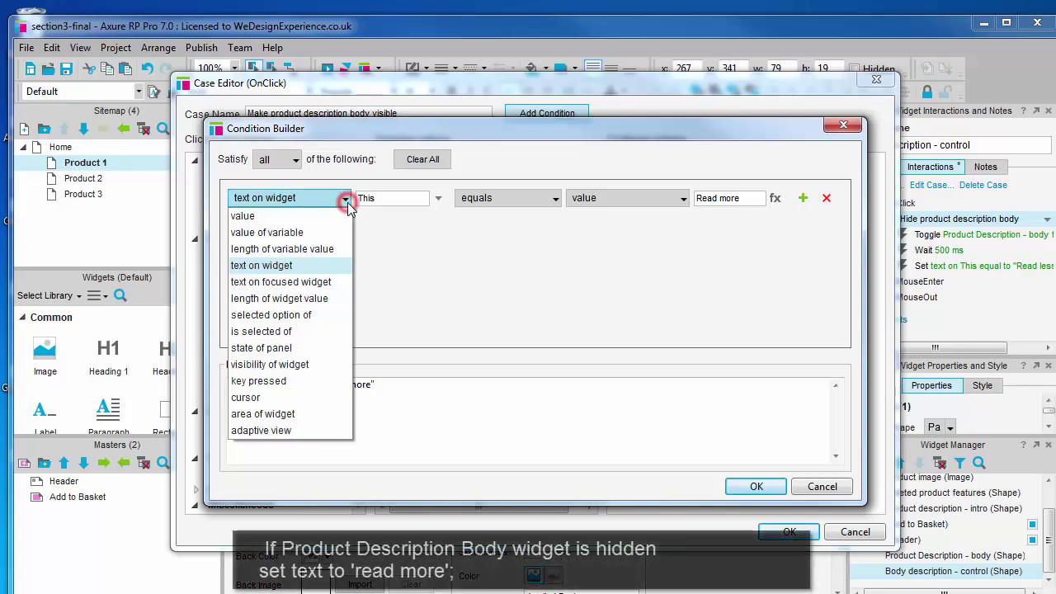
pyautogui.click(335, 368)
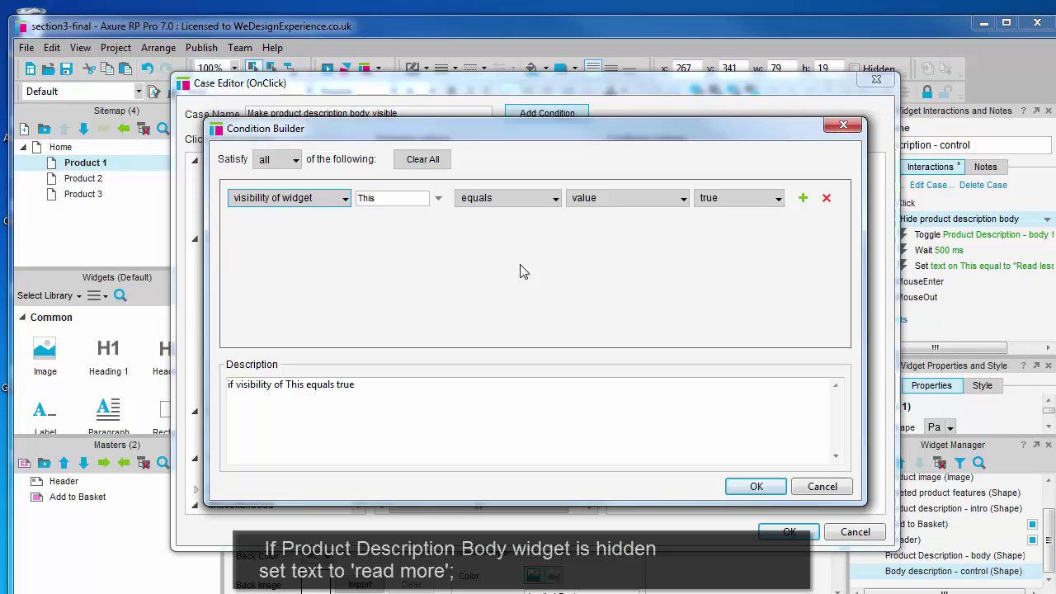
pyautogui.click(438, 199)
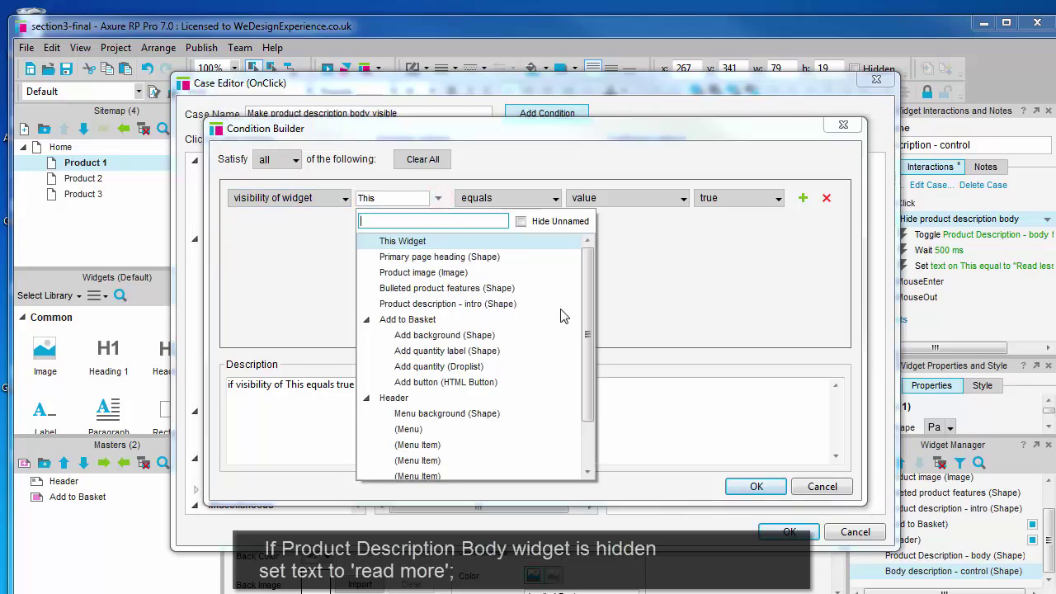
pyautogui.moveTo(586, 320); pyautogui.dragTo(586, 403)
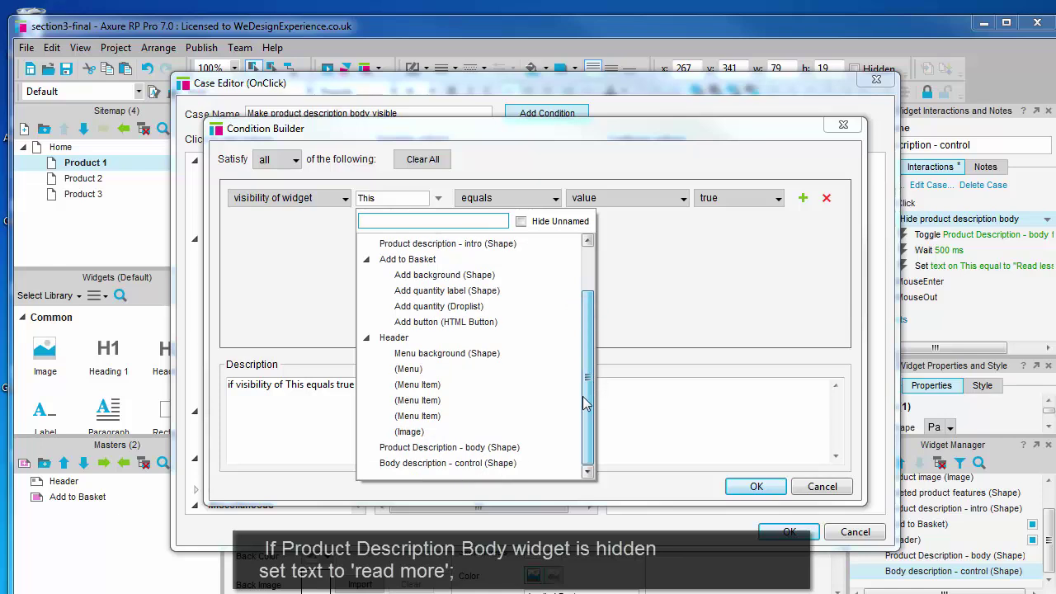
pyautogui.click(477, 447)
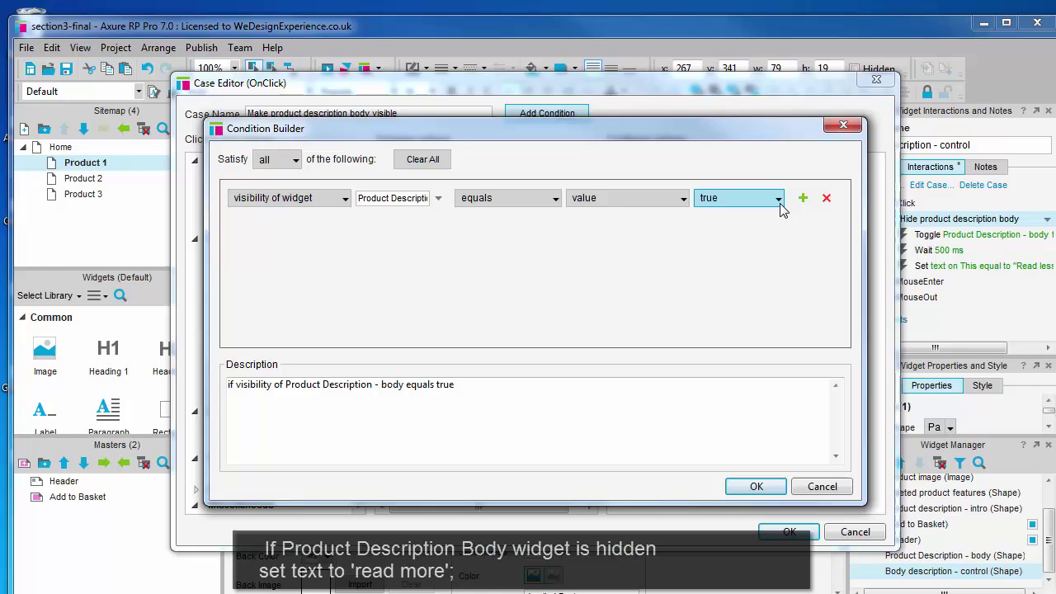
pyautogui.click(544, 199)
pyautogui.click(550, 200)
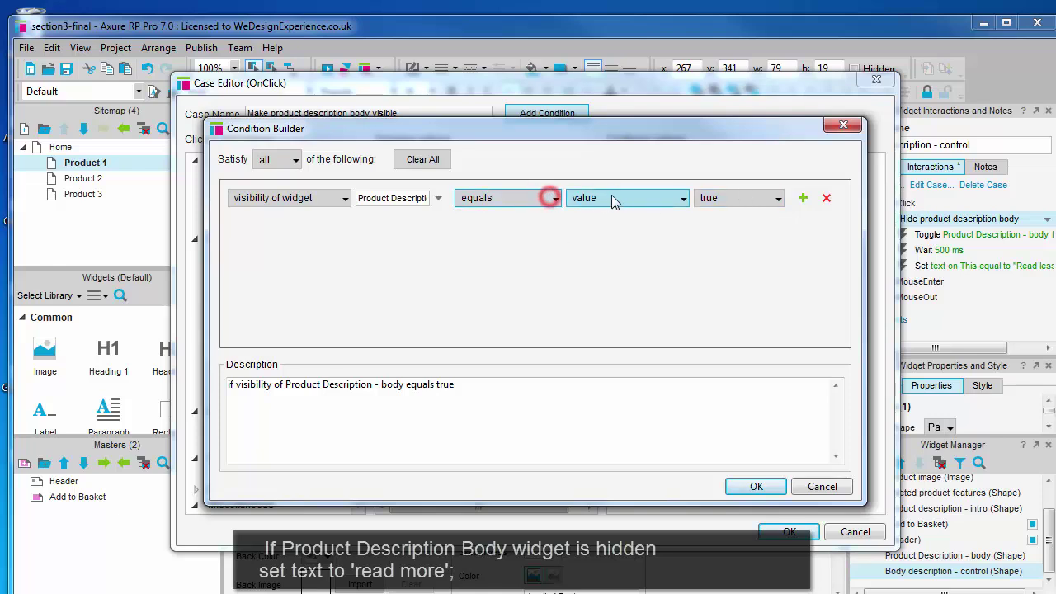
pyautogui.click(673, 198)
pyautogui.click(676, 199)
pyautogui.click(767, 198)
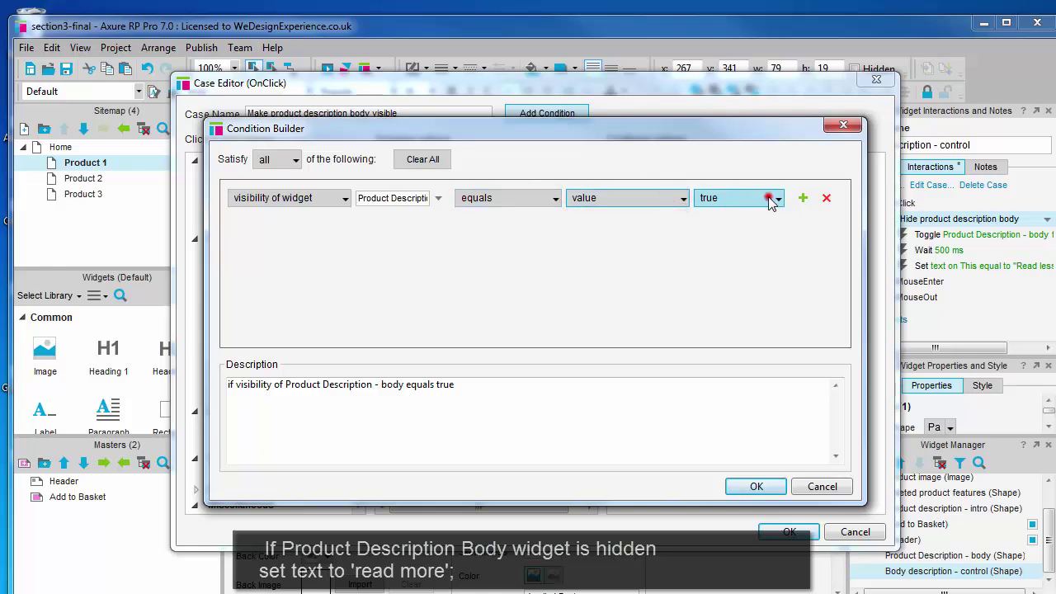
pyautogui.click(755, 229)
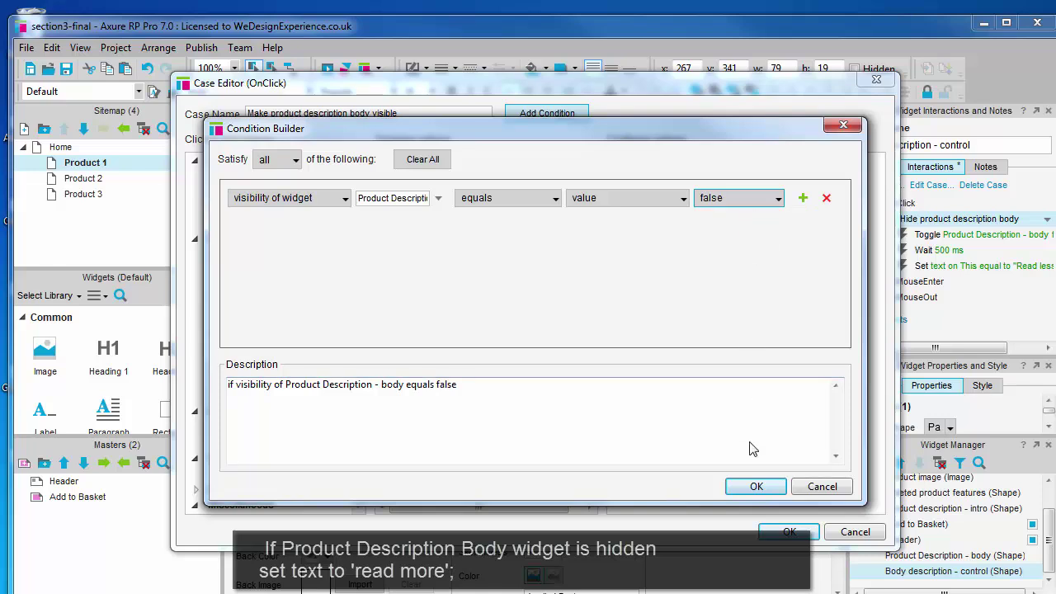
pyautogui.click(756, 486)
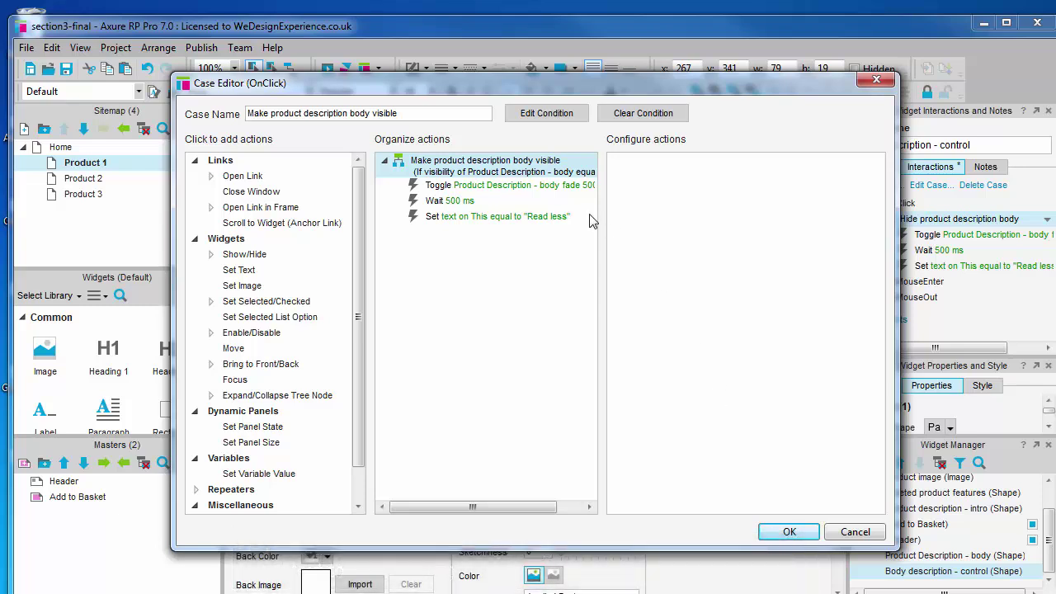
# Step: Change the toggle action to Show Product Description - body, keeping the 500 ms wait and 'Read less' text
pyautogui.click(545, 186)
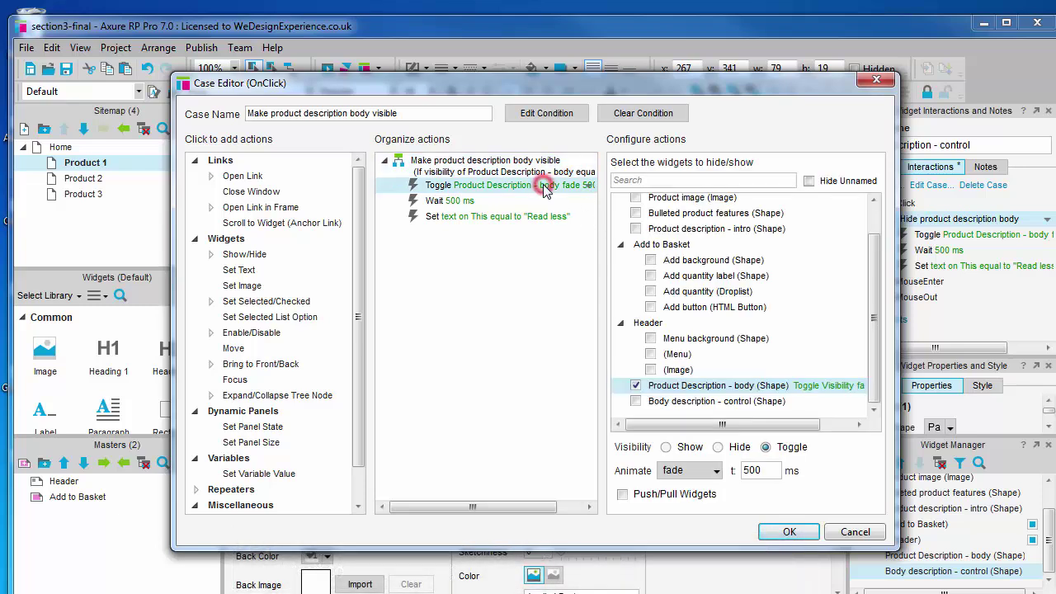
pyautogui.click(666, 446)
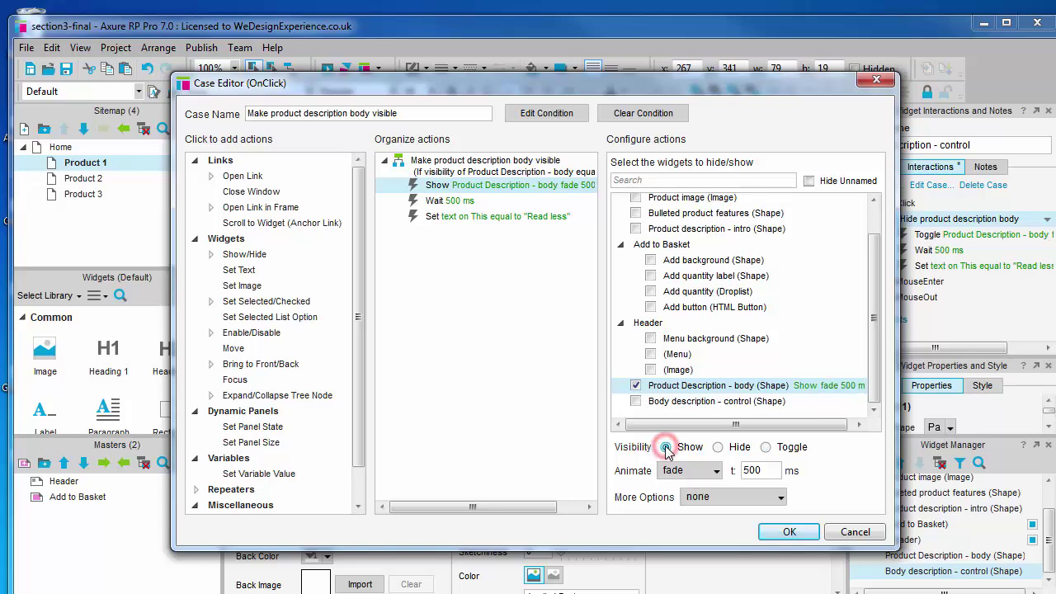
pyautogui.click(487, 202)
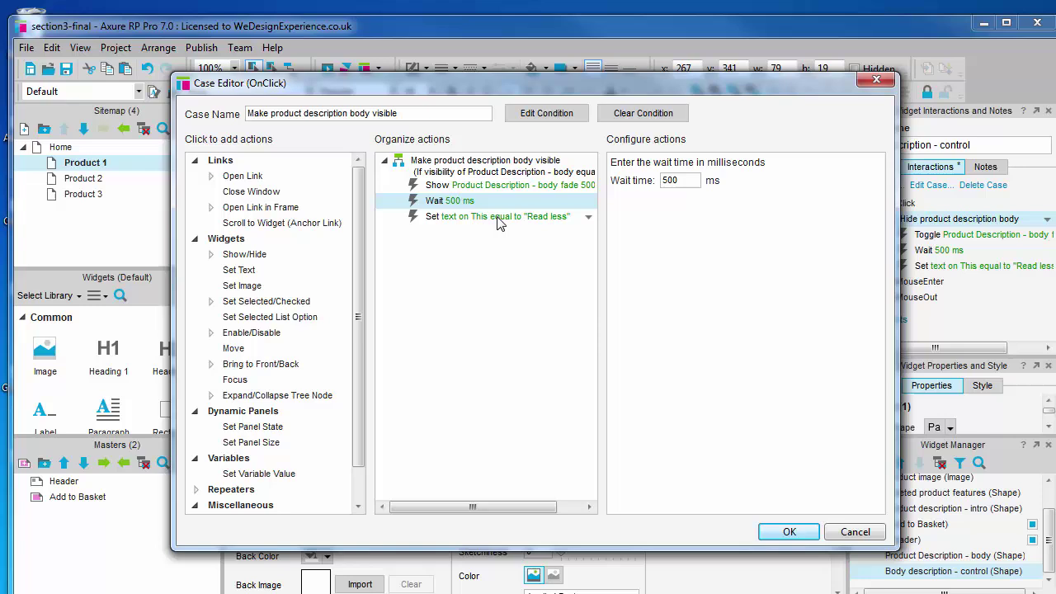
pyautogui.click(500, 221)
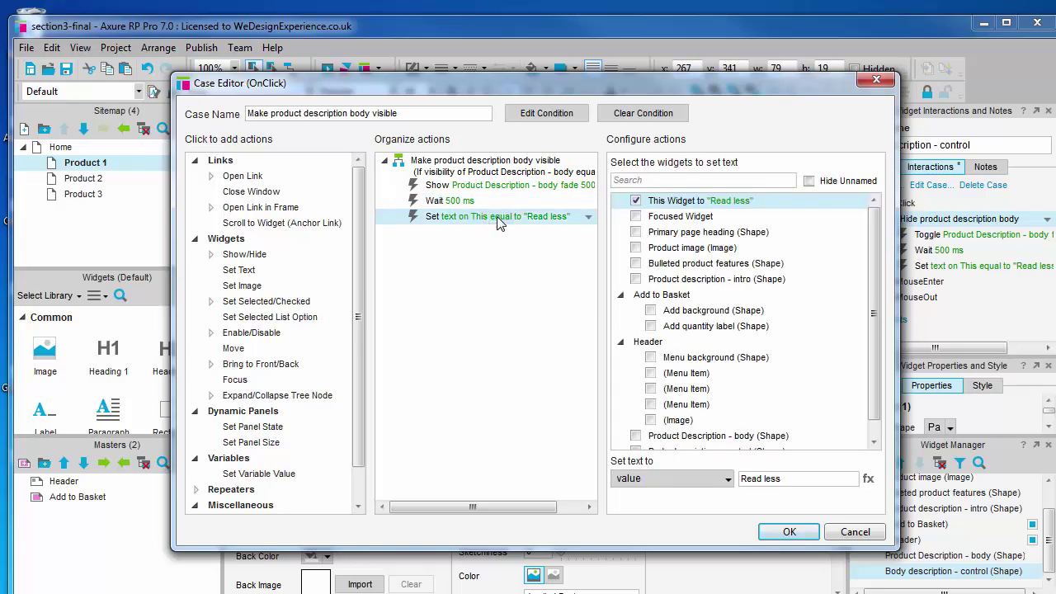
pyautogui.click(779, 532)
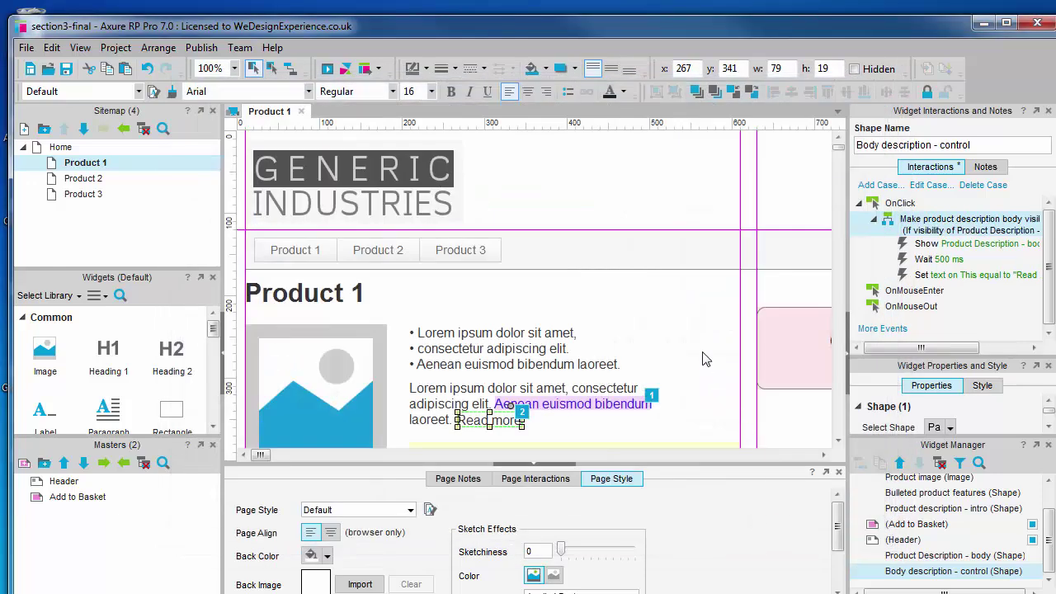
# Step: Preview with F5 and click Read more to confirm the description appears and reads 'Read less'
pyautogui.press('F5')
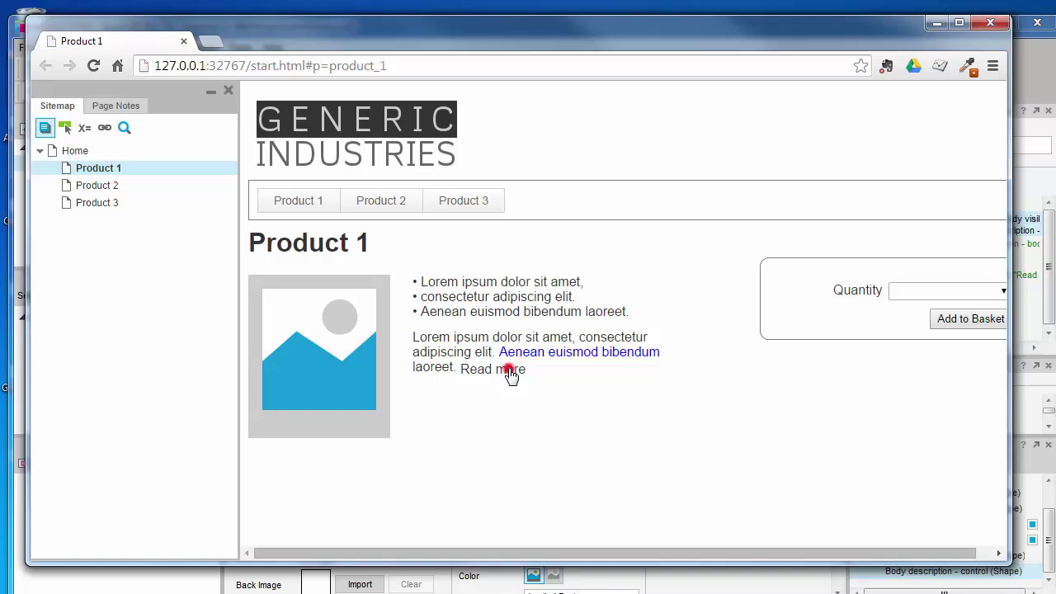
pyautogui.click(510, 370)
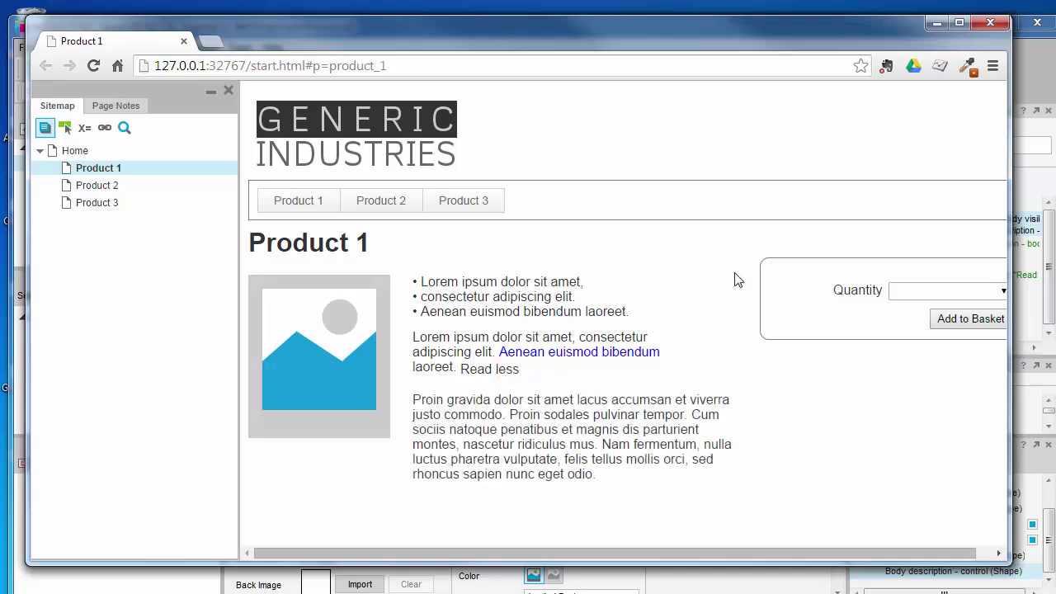
# Step: Copy the 'Make product description body visible' case and paste it as an Else If OnClick case
pyautogui.click(990, 23)
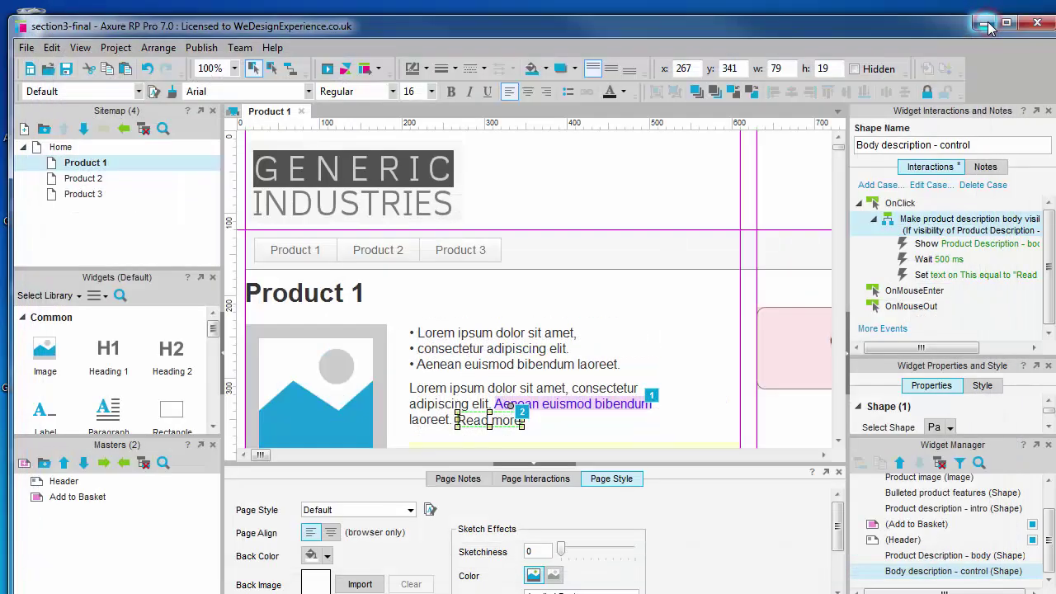
pyautogui.click(1005, 24)
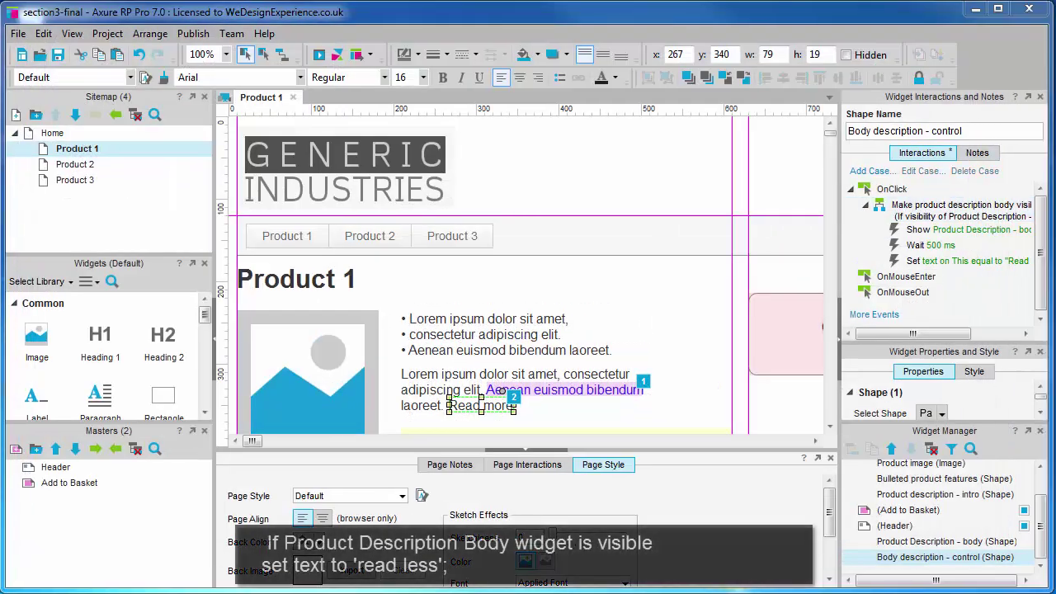
pyautogui.click(923, 206)
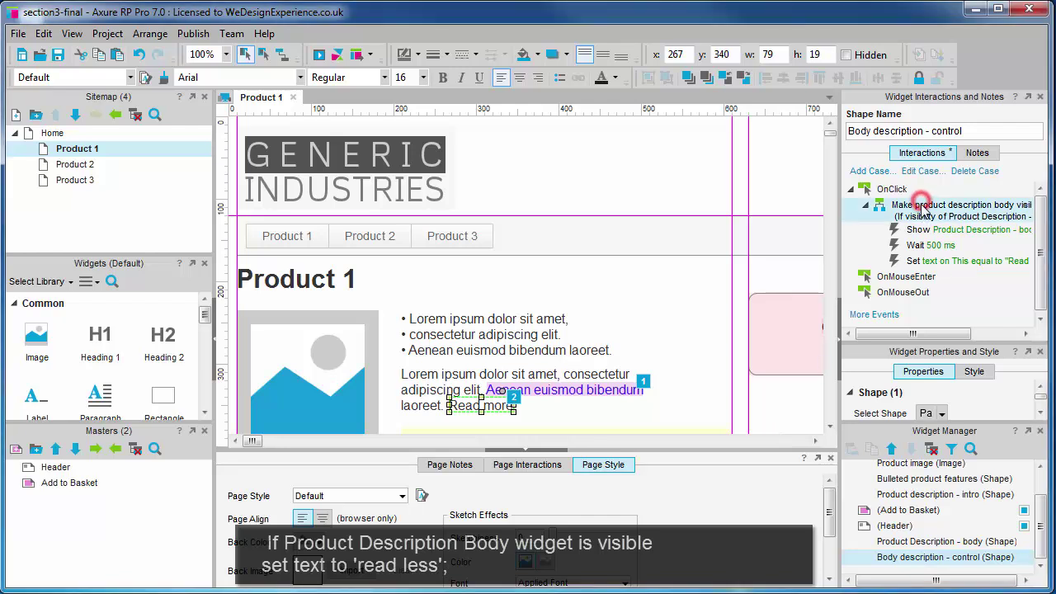
pyautogui.rightClick(923, 206)
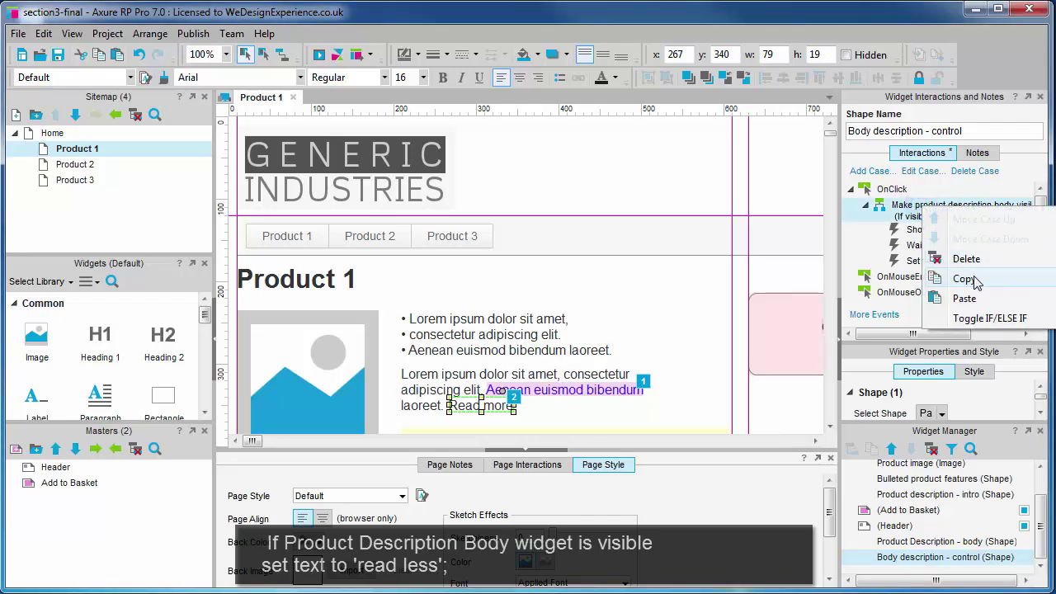
pyautogui.click(973, 281)
pyautogui.rightClick(899, 192)
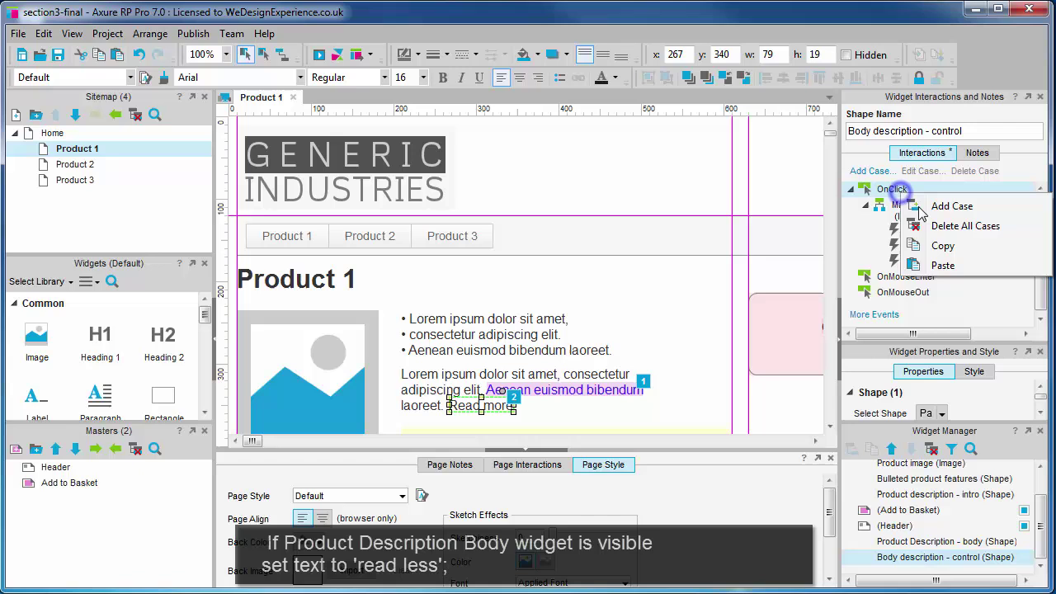
pyautogui.click(965, 264)
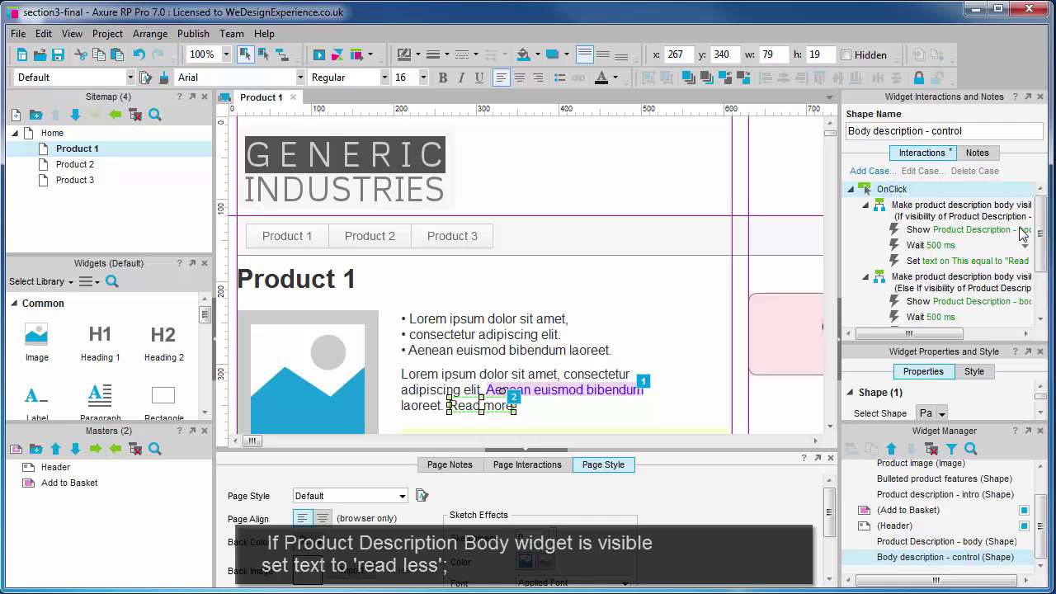
pyautogui.scroll(-2, 1015, 257)
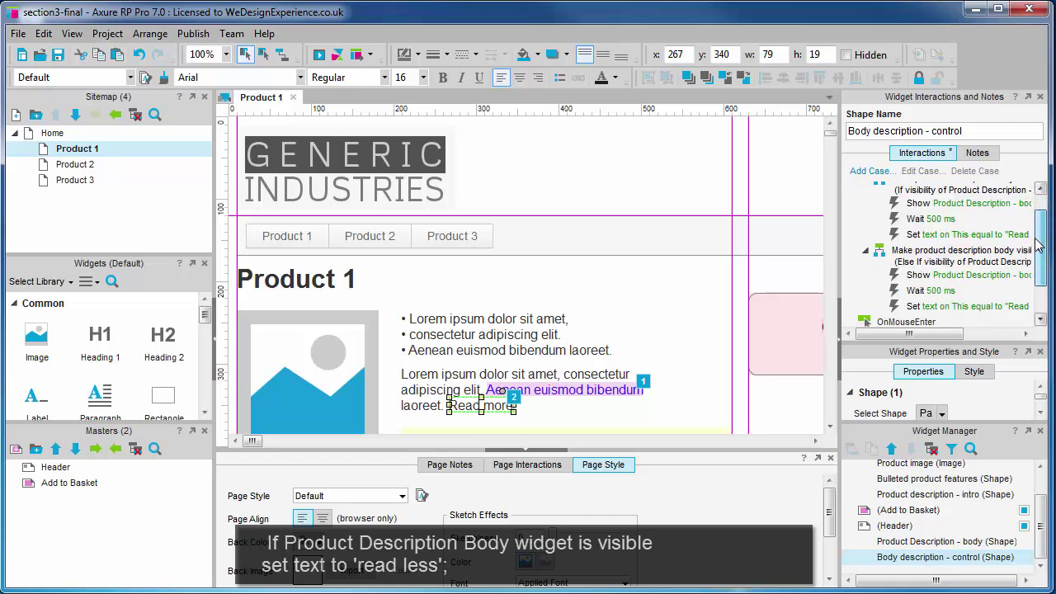
pyautogui.click(940, 258)
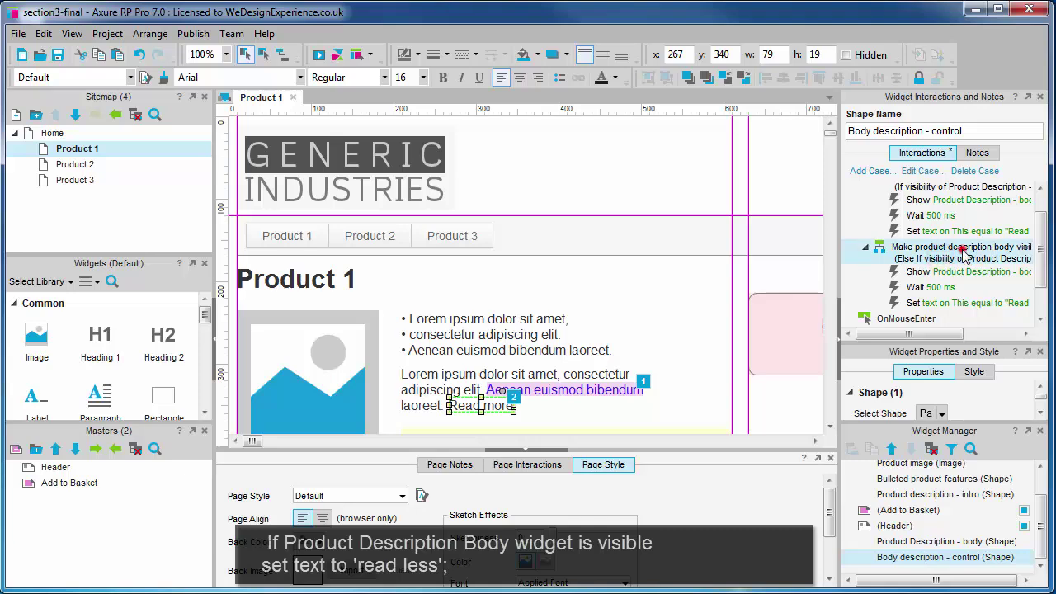
# Step: In the pasted Else If case, change the body visibility condition value from false to true
pyautogui.doubleClick(964, 253)
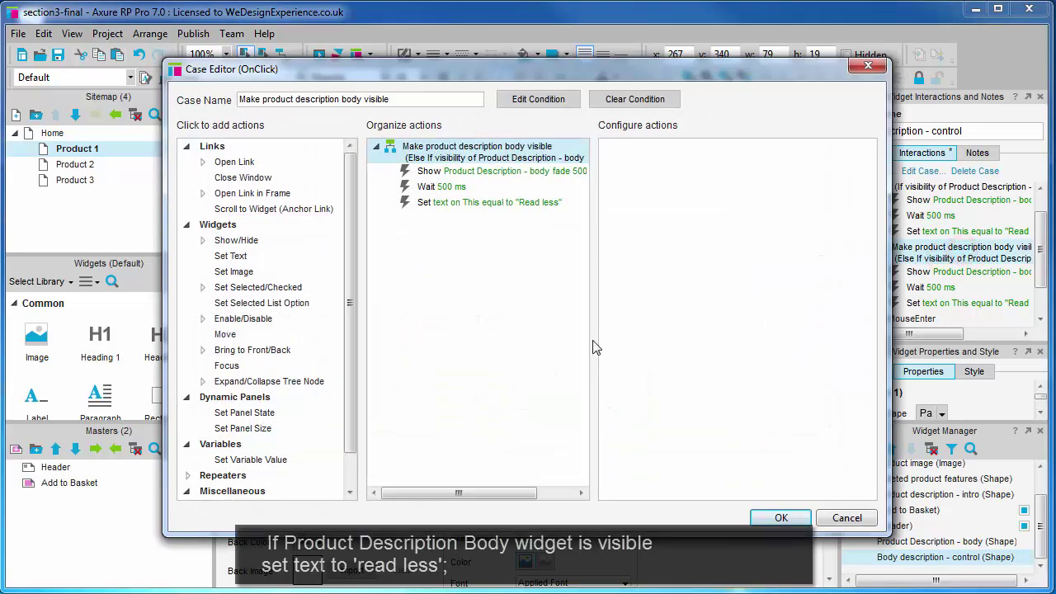
pyautogui.click(540, 100)
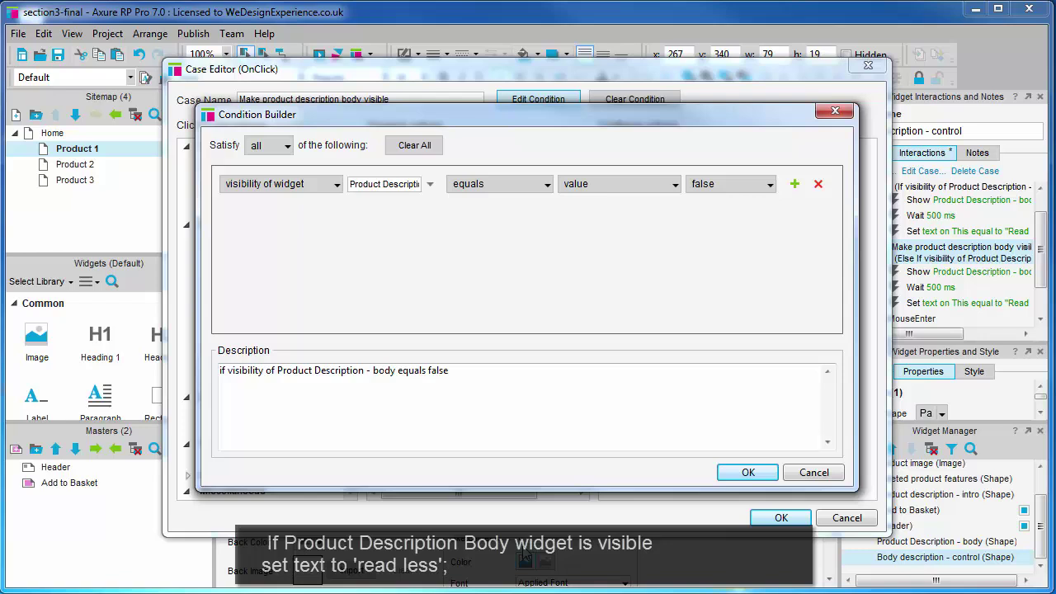
pyautogui.press('Return')
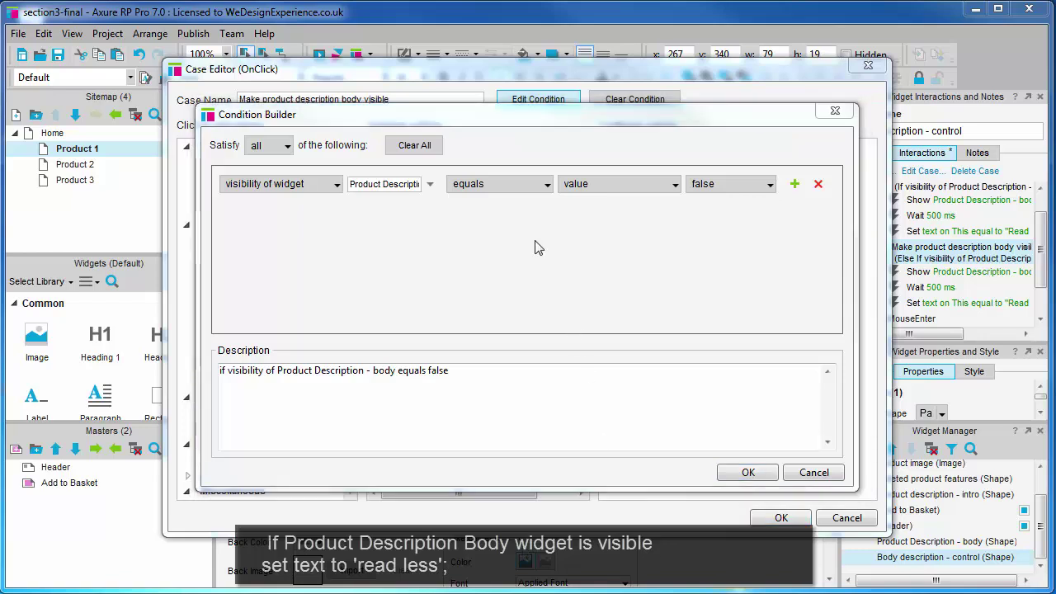
pyautogui.click(767, 184)
pyautogui.click(747, 207)
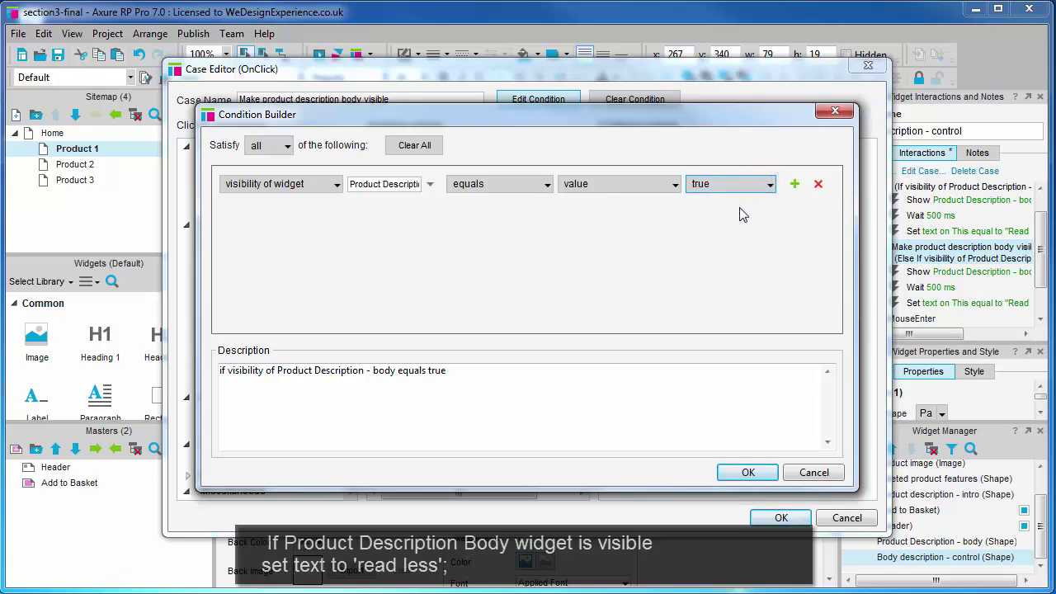
pyautogui.click(746, 472)
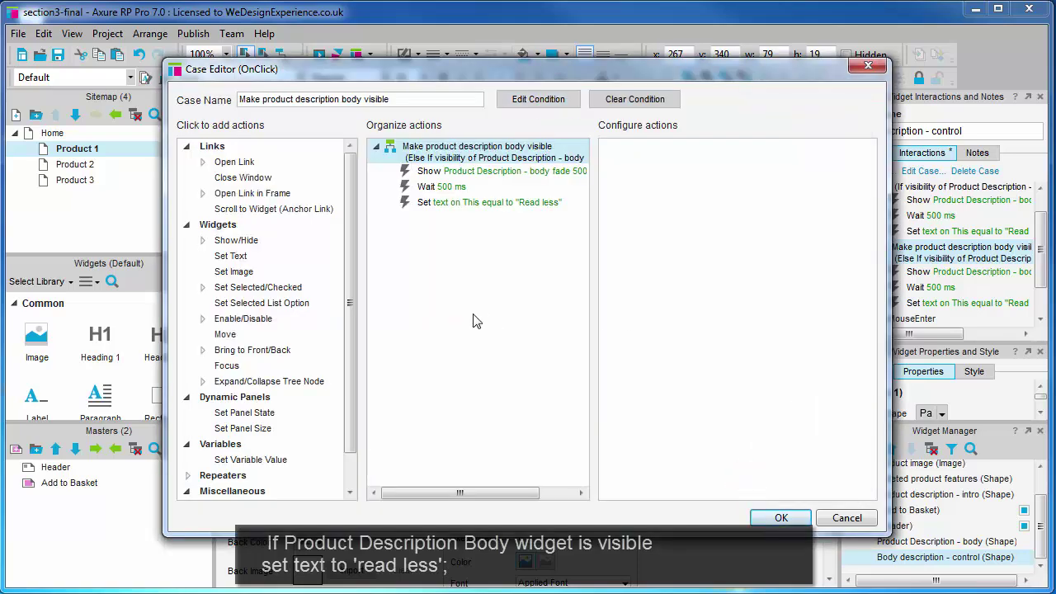
# Step: Change the second case to hide the description body and set the label text to 'Read more'
pyautogui.click(542, 175)
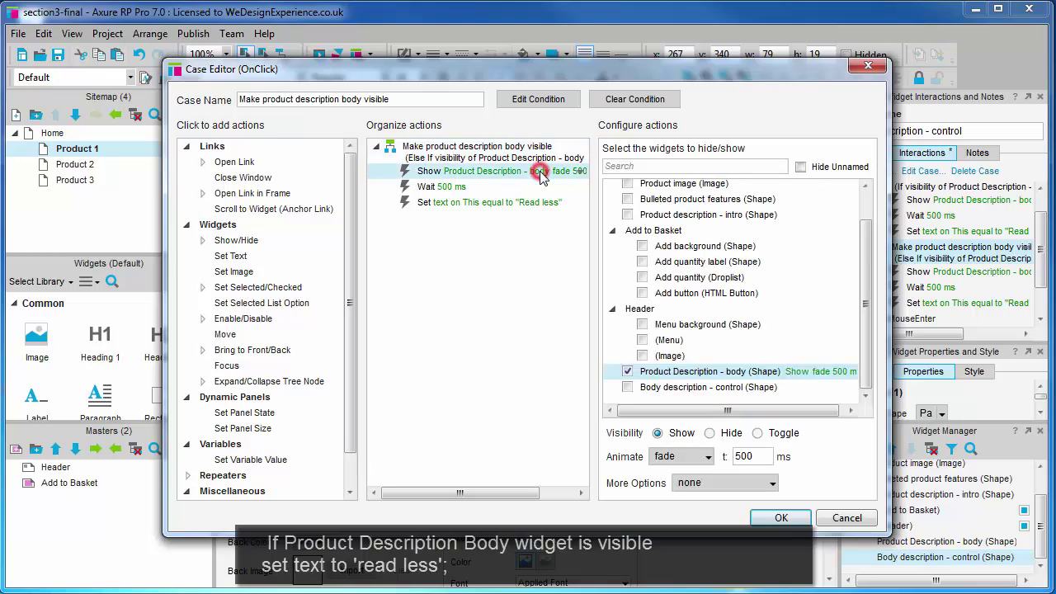
pyautogui.click(710, 433)
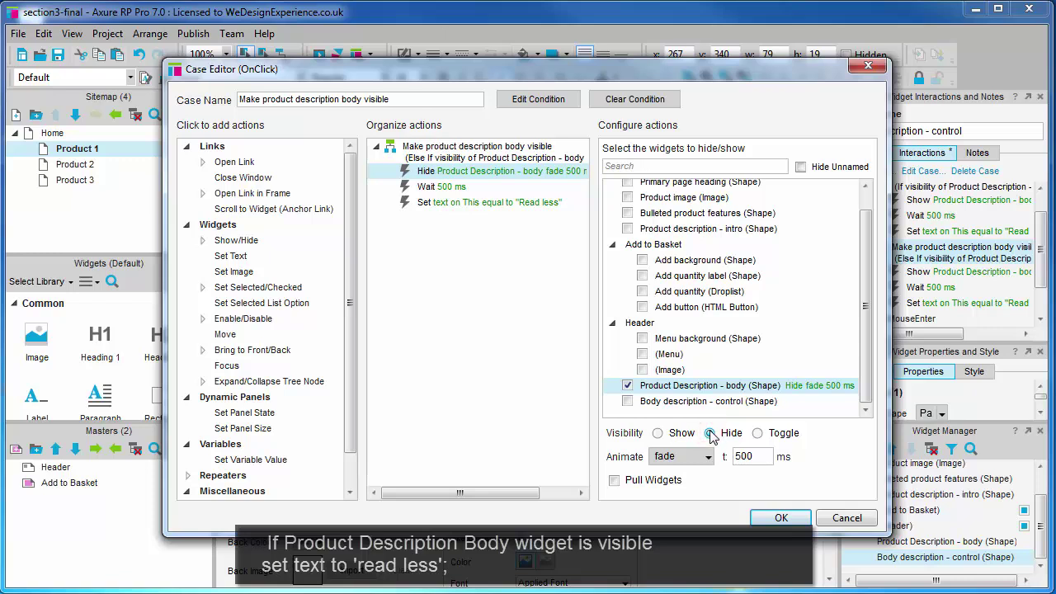
pyautogui.click(520, 190)
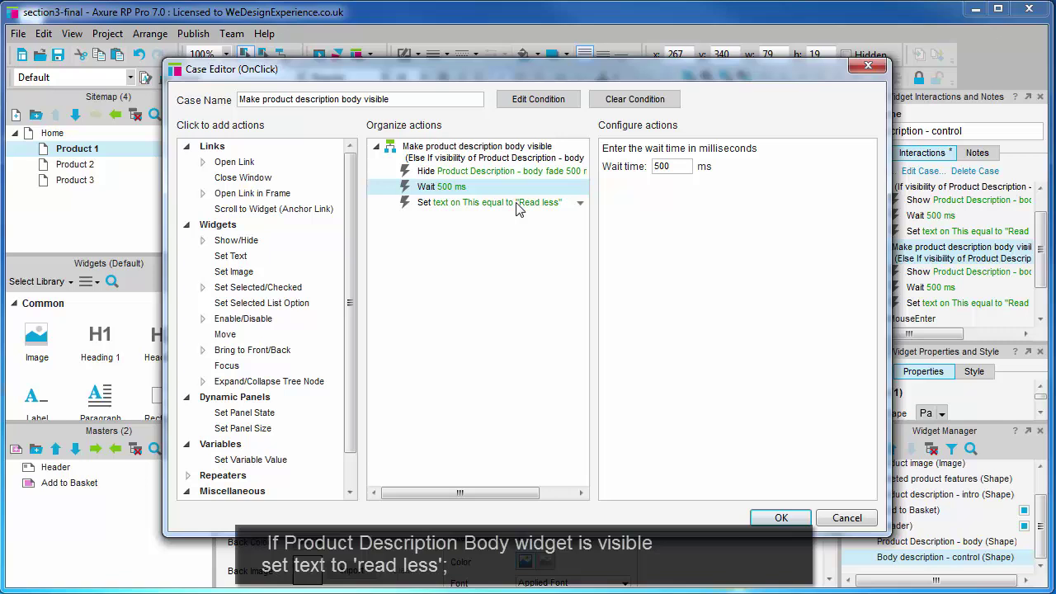
pyautogui.click(518, 203)
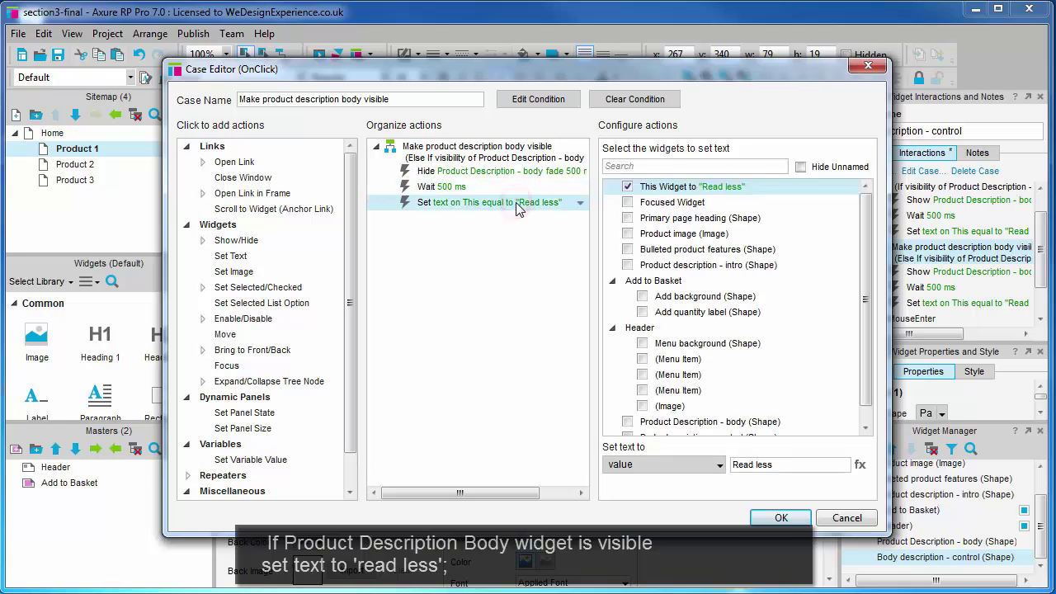
pyautogui.doubleClick(757, 465)
pyautogui.write('mor')
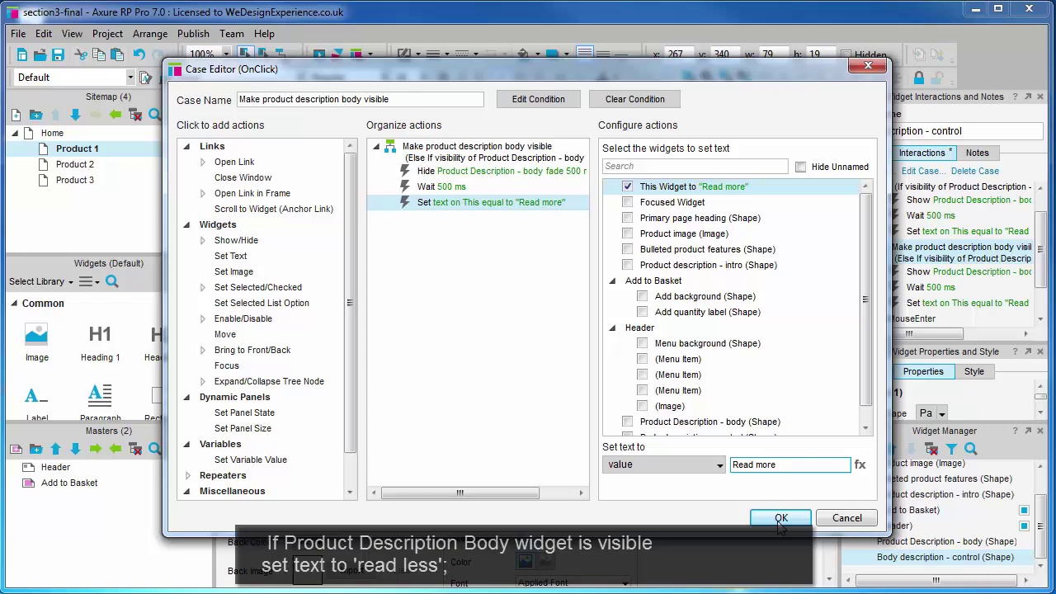
# Step: Rename the case to 'Hide product description body'
pyautogui.click(262, 99)
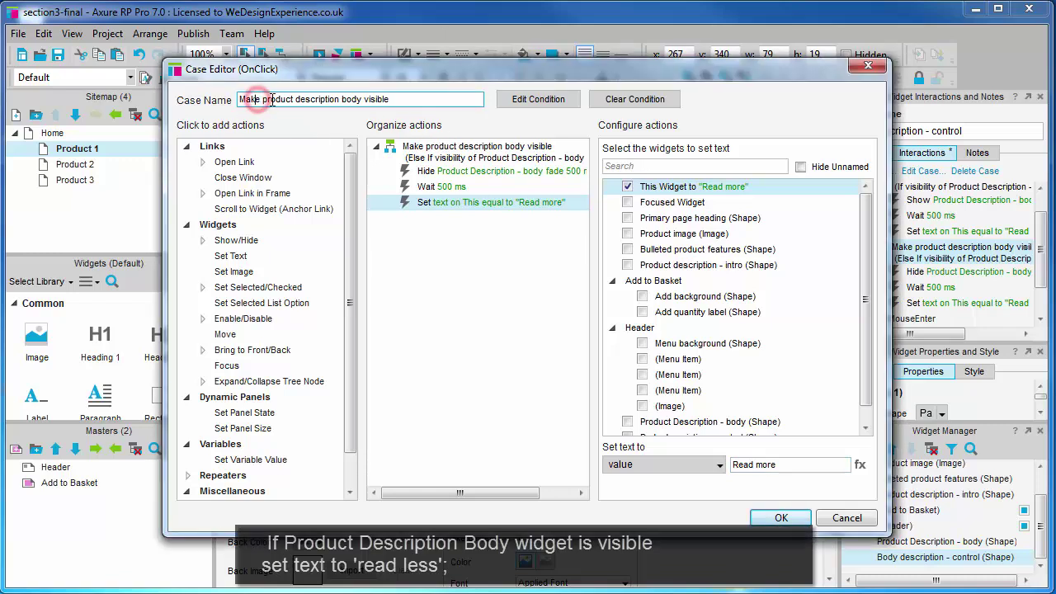
pyautogui.moveTo(263, 99); pyautogui.dragTo(237, 99)
pyautogui.press('BackSpace')
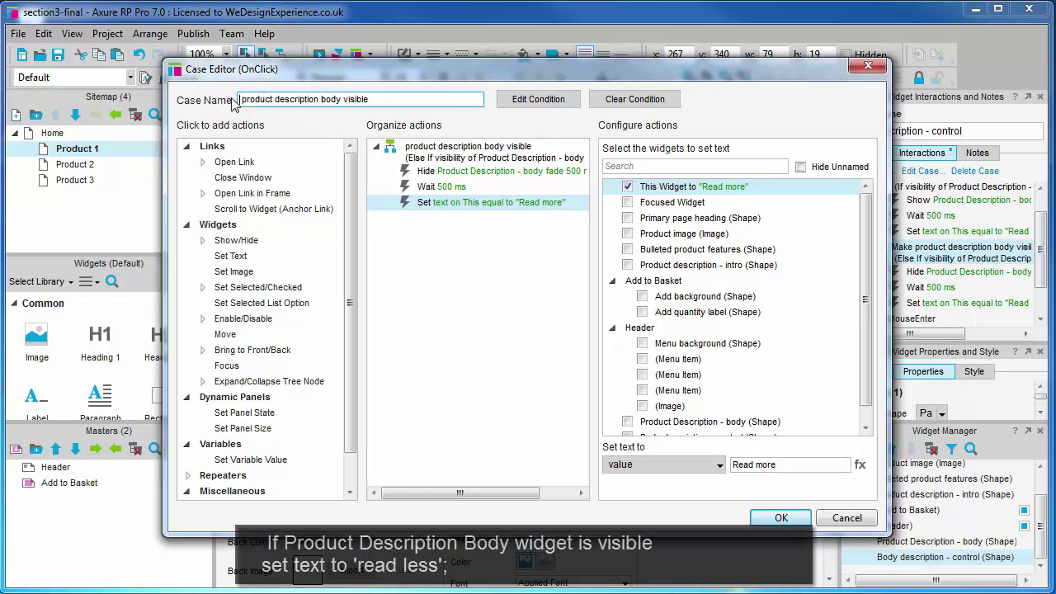
pyautogui.write('Hide')
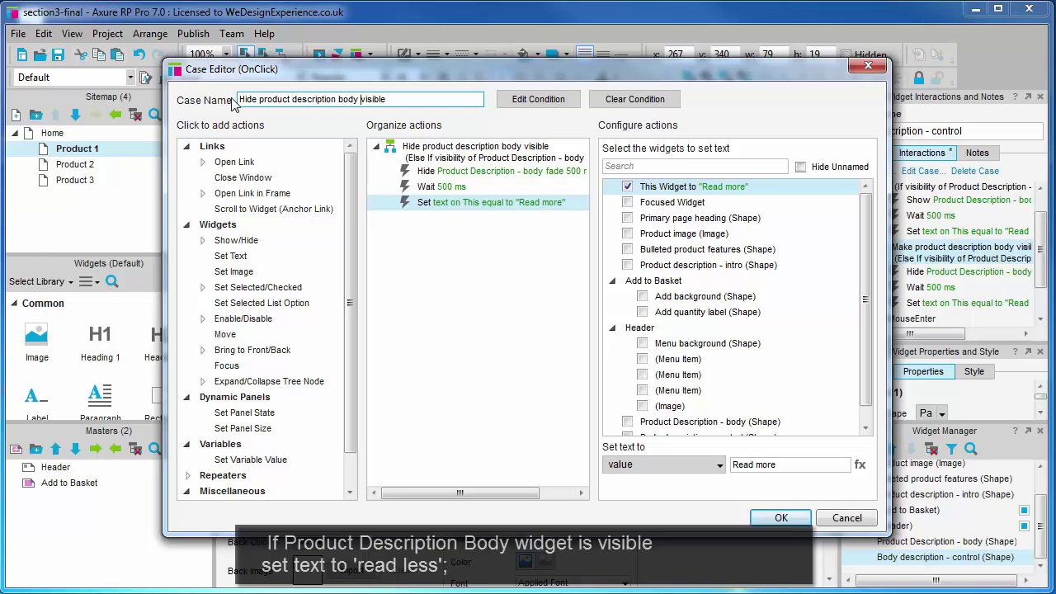
pyautogui.hotkey('shift', 'End')
pyautogui.press('Delete')
pyautogui.click(761, 517)
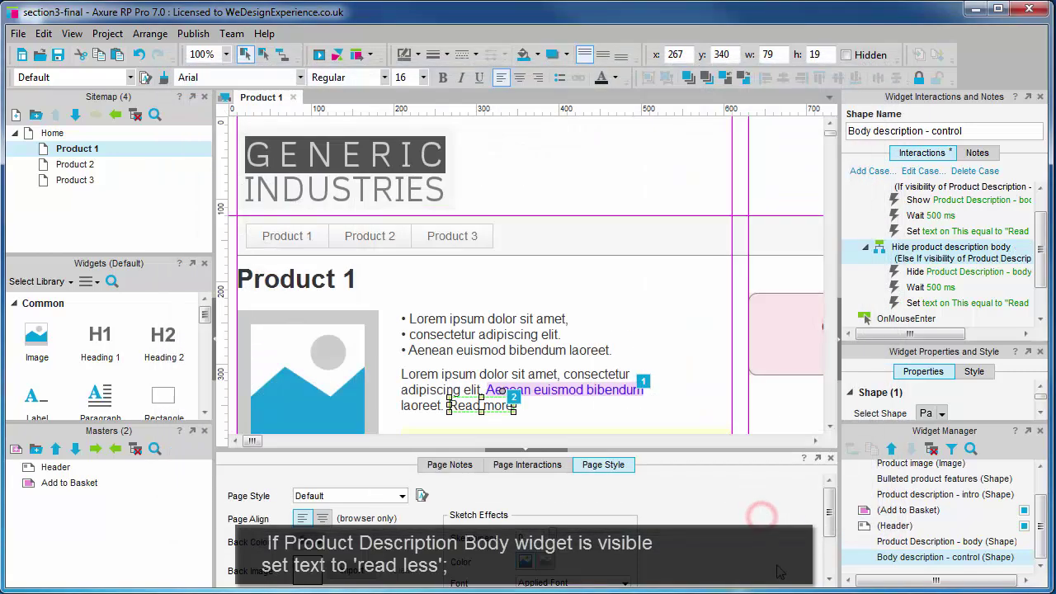
pyautogui.press('F5')
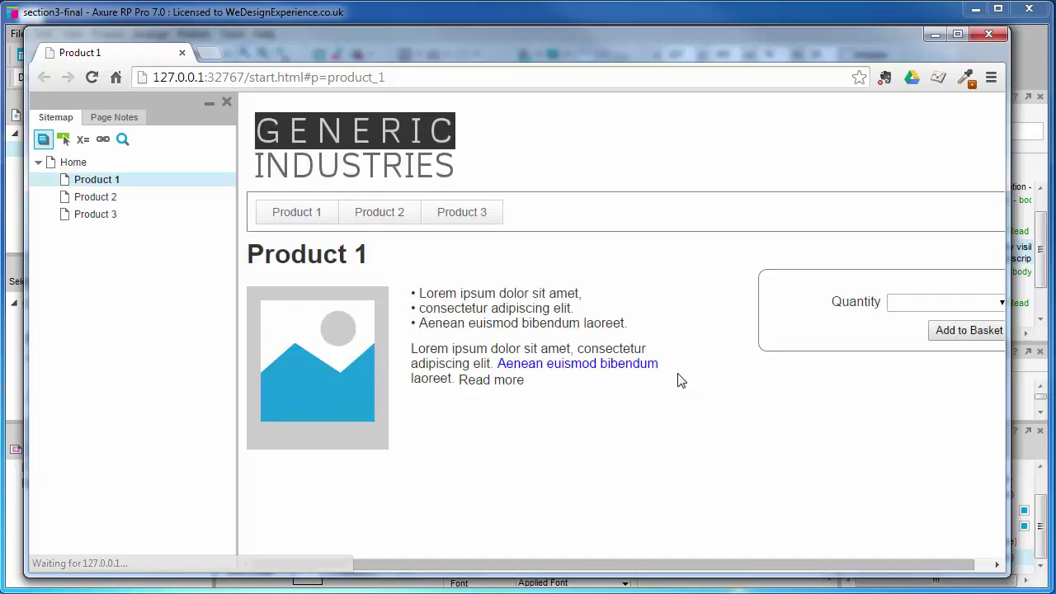
pyautogui.click(507, 381)
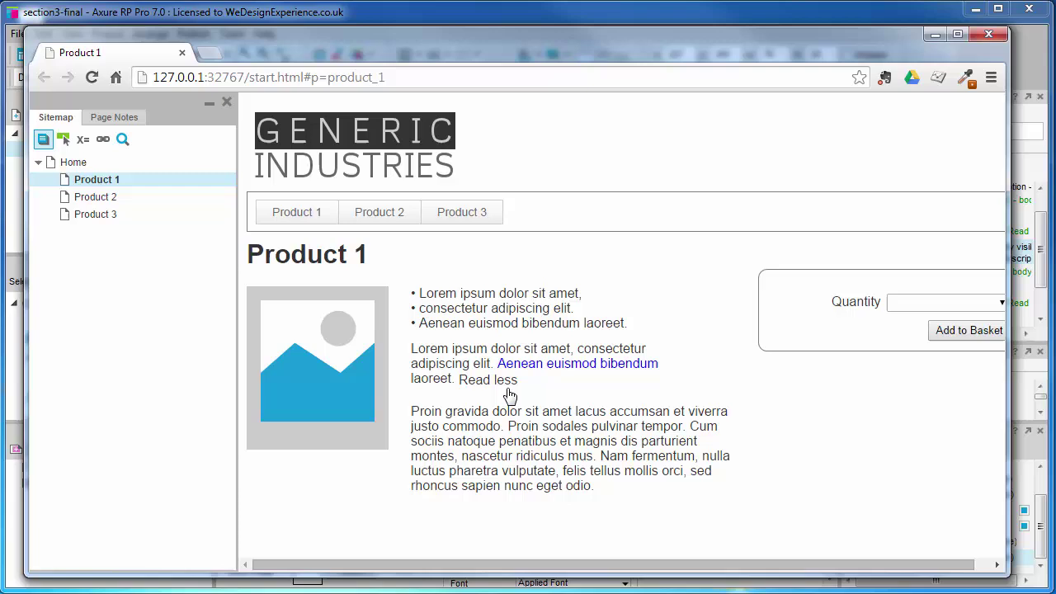
pyautogui.click(507, 381)
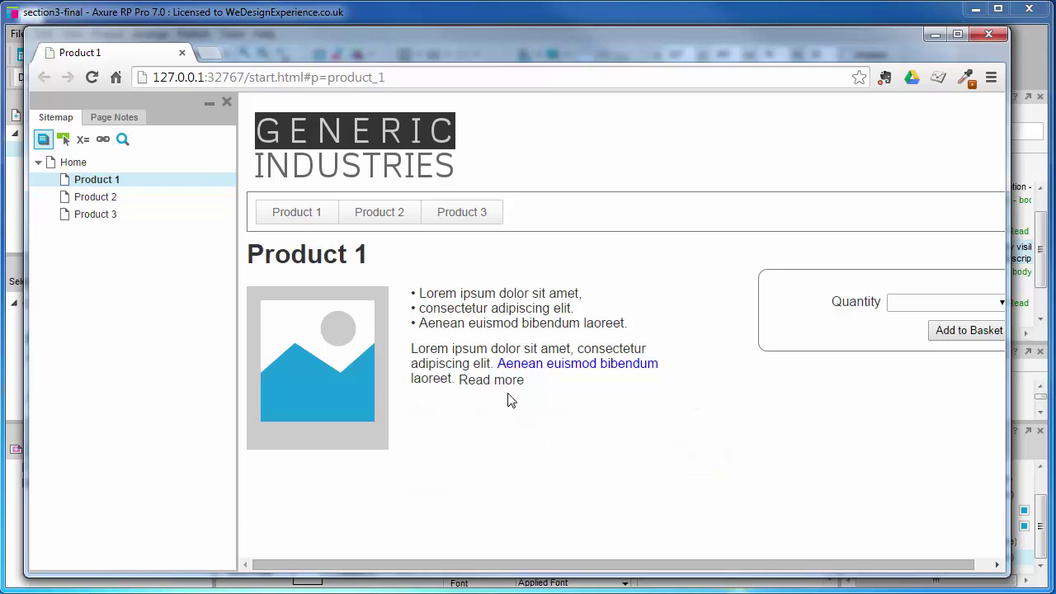
pyautogui.click(499, 380)
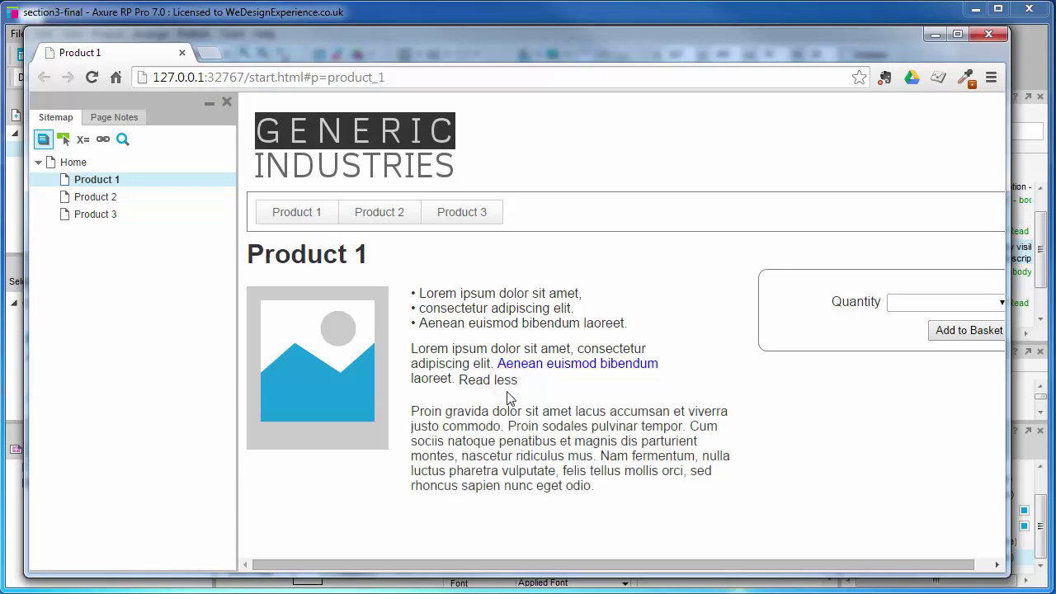
pyautogui.click(502, 383)
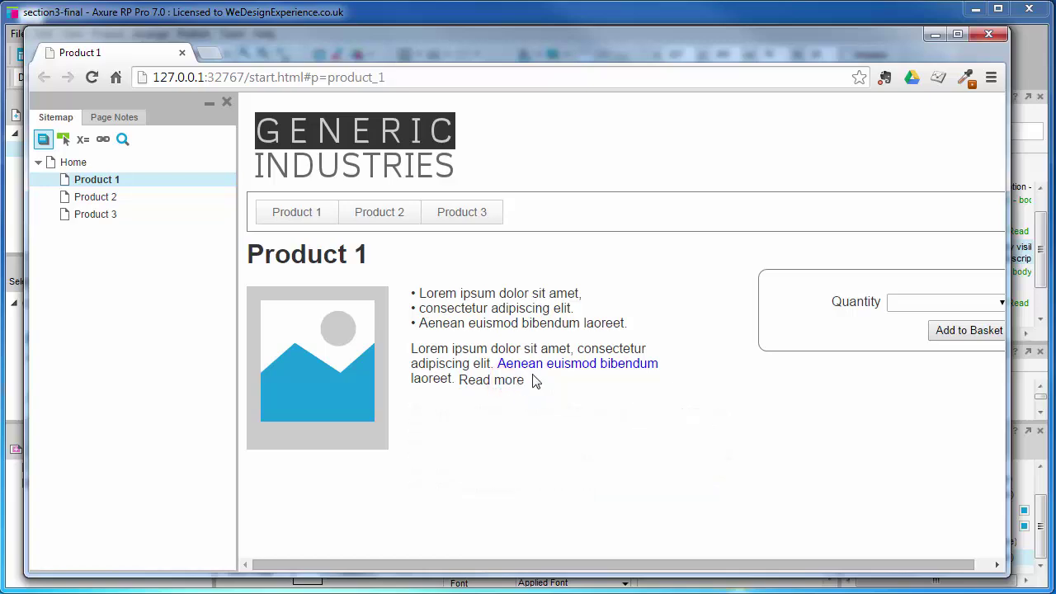
pyautogui.click(988, 35)
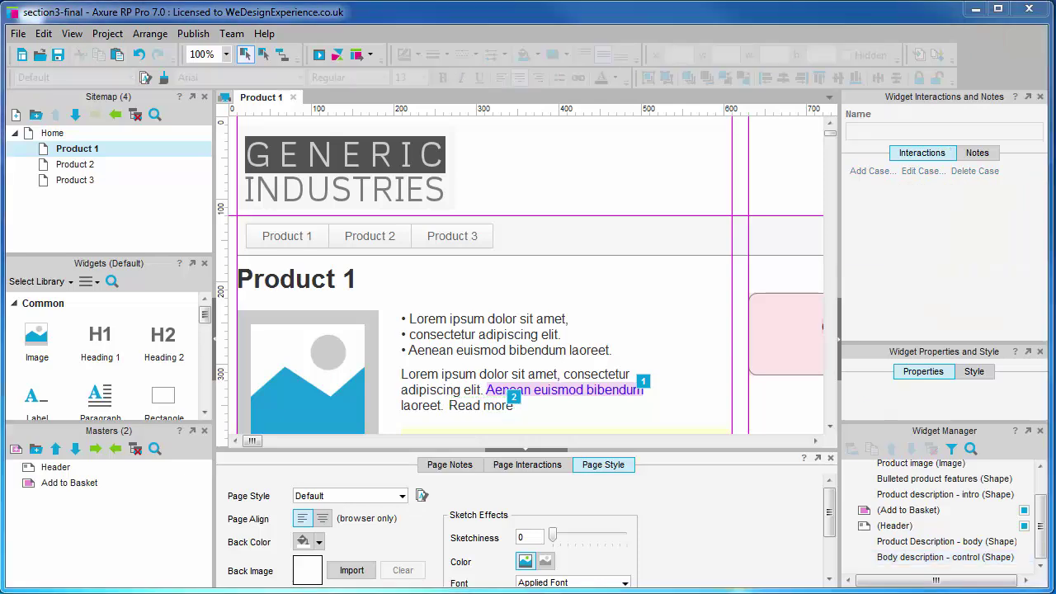
# Step: Give the 'Read more' label a blue font colour and deselect it to check the link look
pyautogui.click(481, 406)
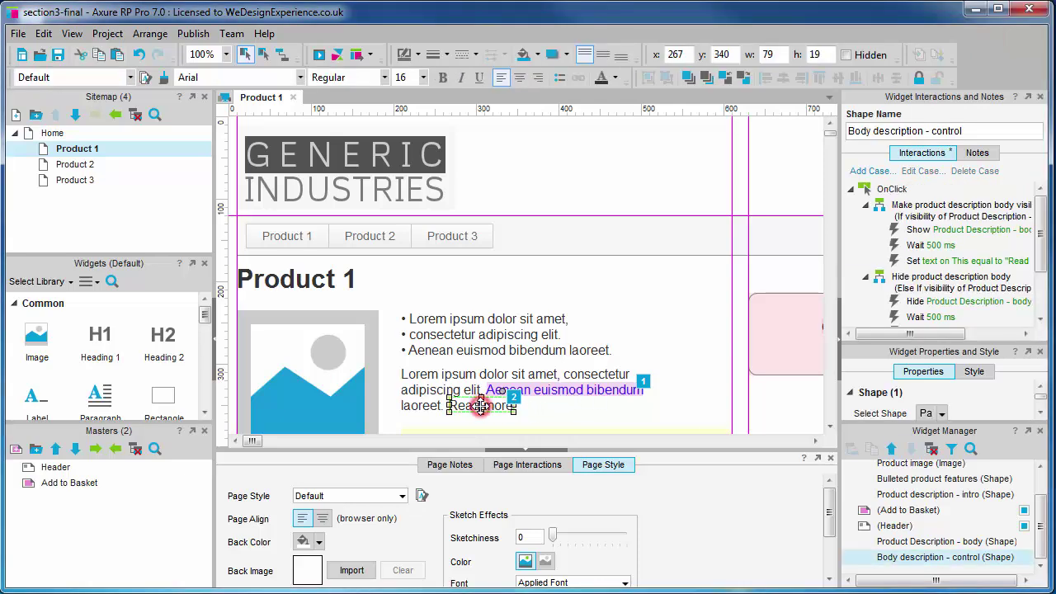
pyautogui.click(615, 76)
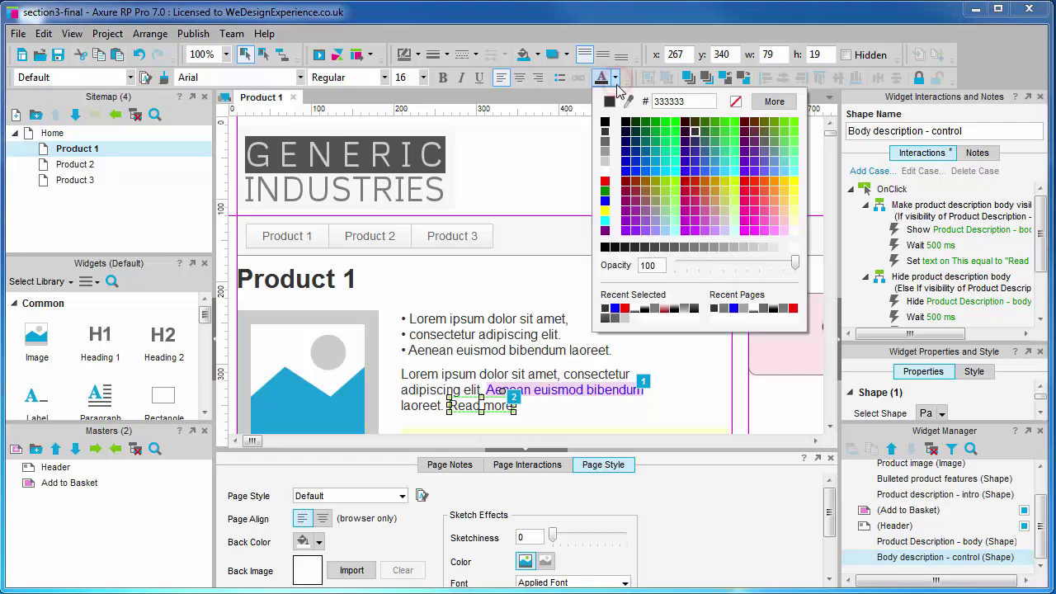
pyautogui.click(604, 200)
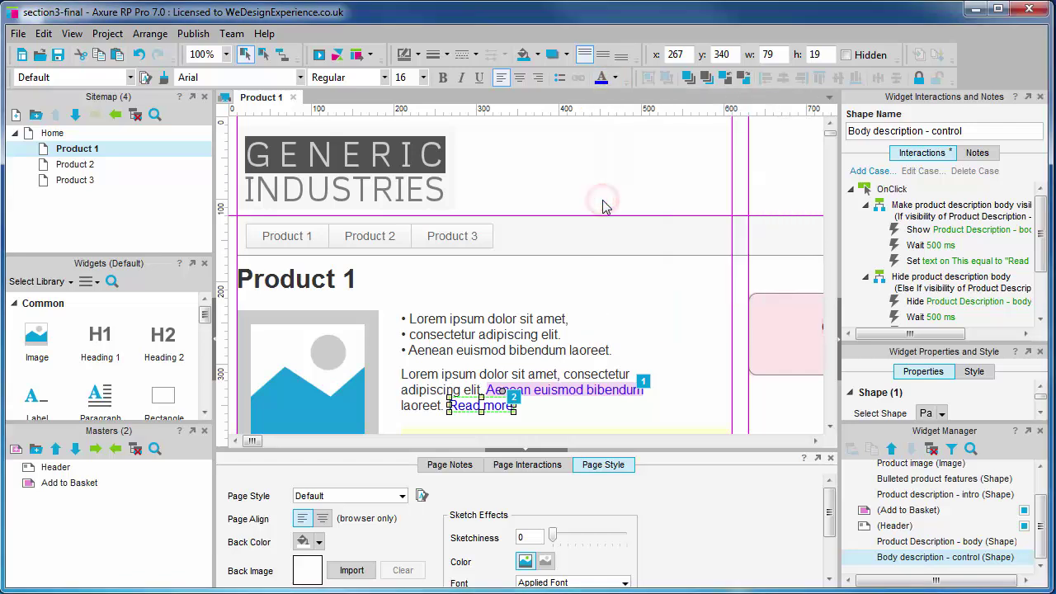
pyautogui.click(693, 409)
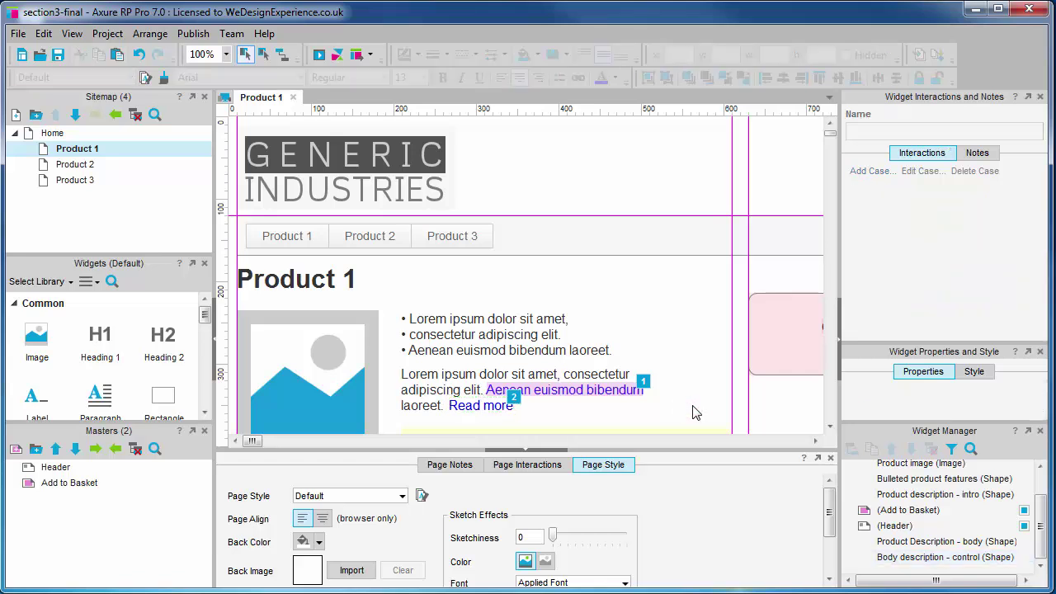